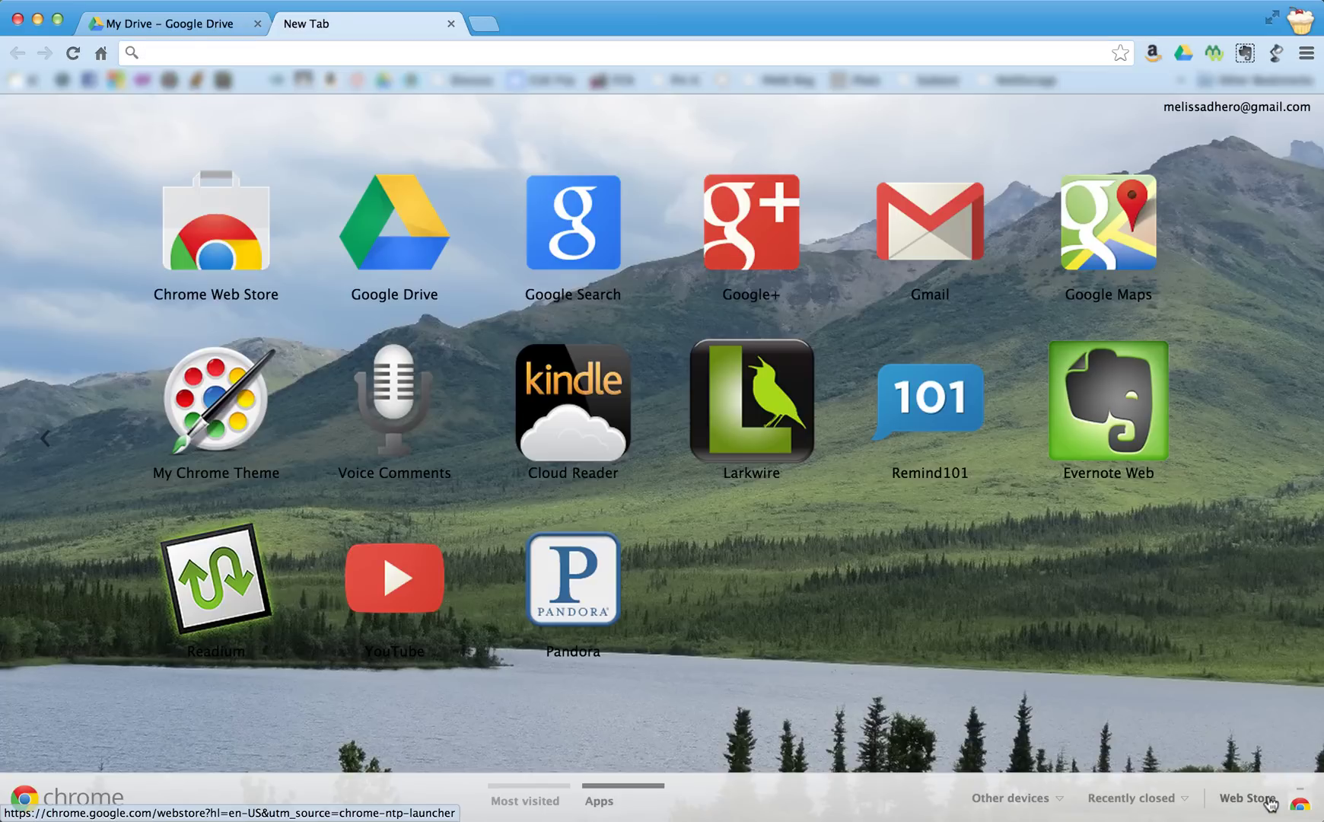
# Search the Chrome Web Store for learn.ly to find the Voice Comments app, then go back
pyautogui.click(1267, 801)
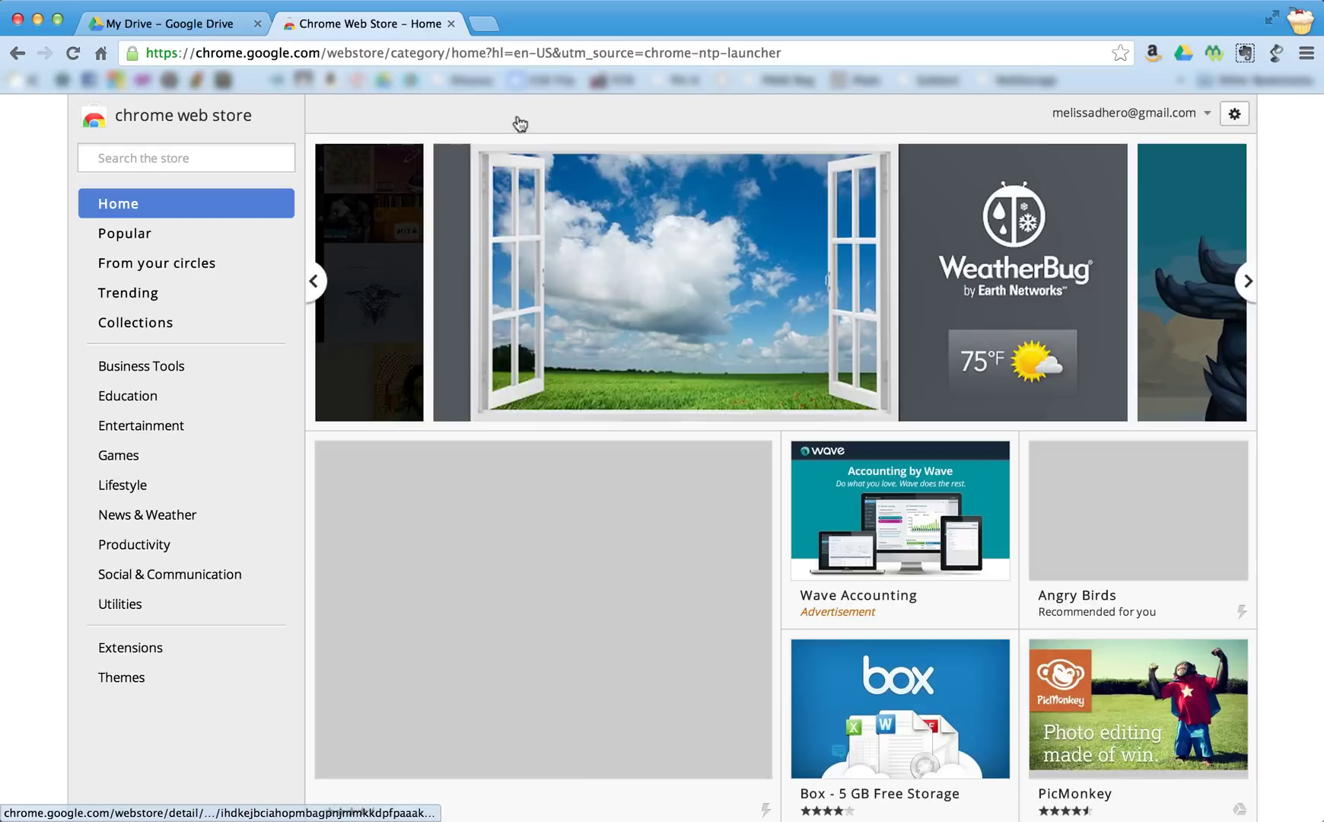
pyautogui.click(226, 152)
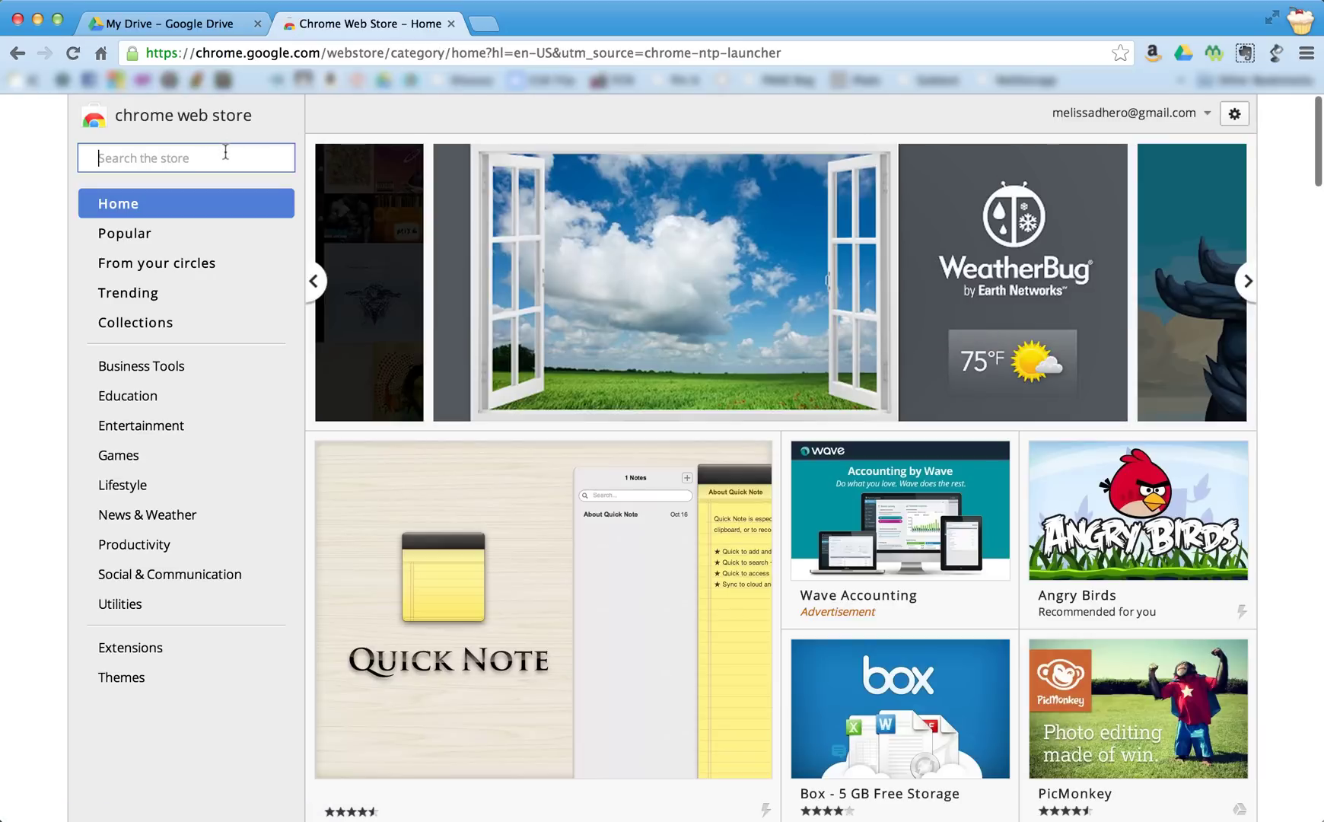
pyautogui.write('learn')
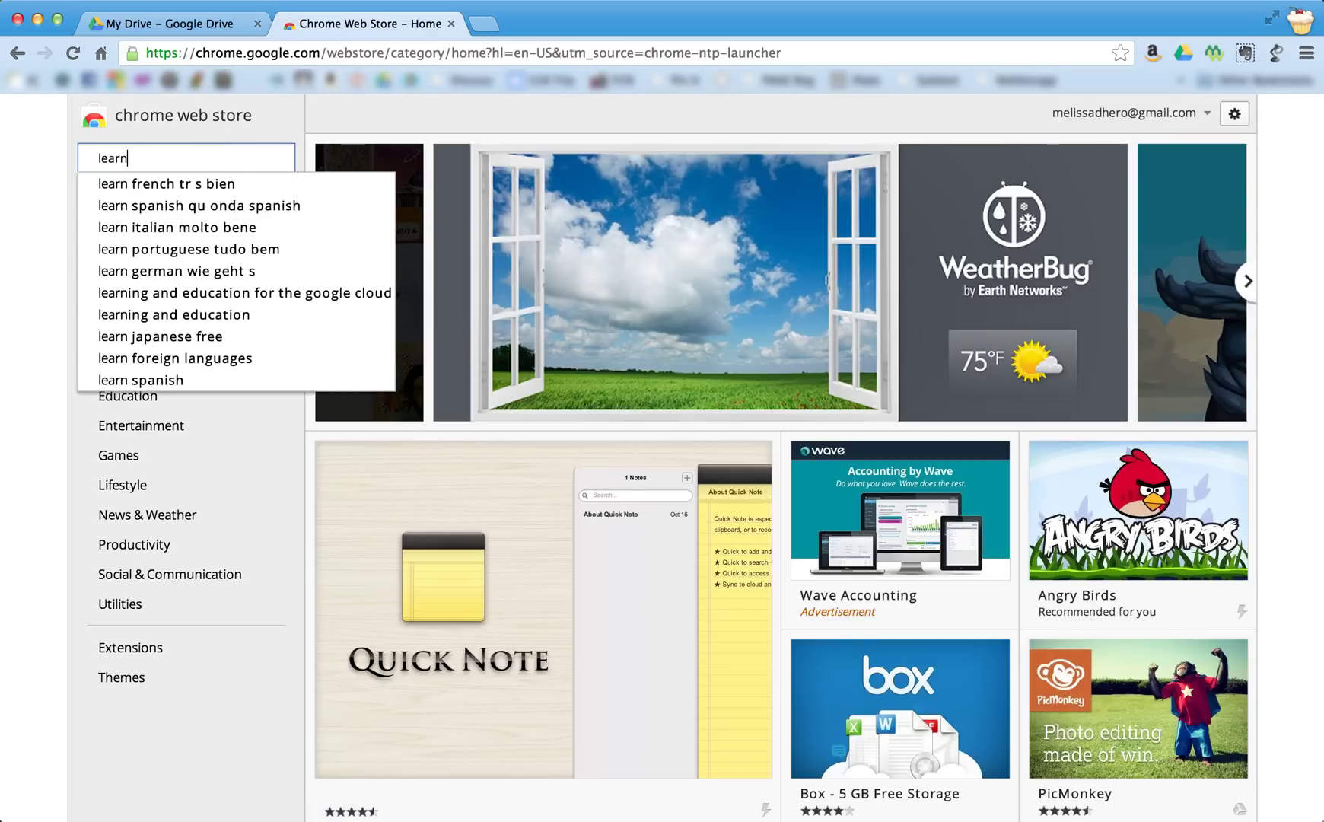
pyautogui.write('.ly')
pyautogui.press('Return')
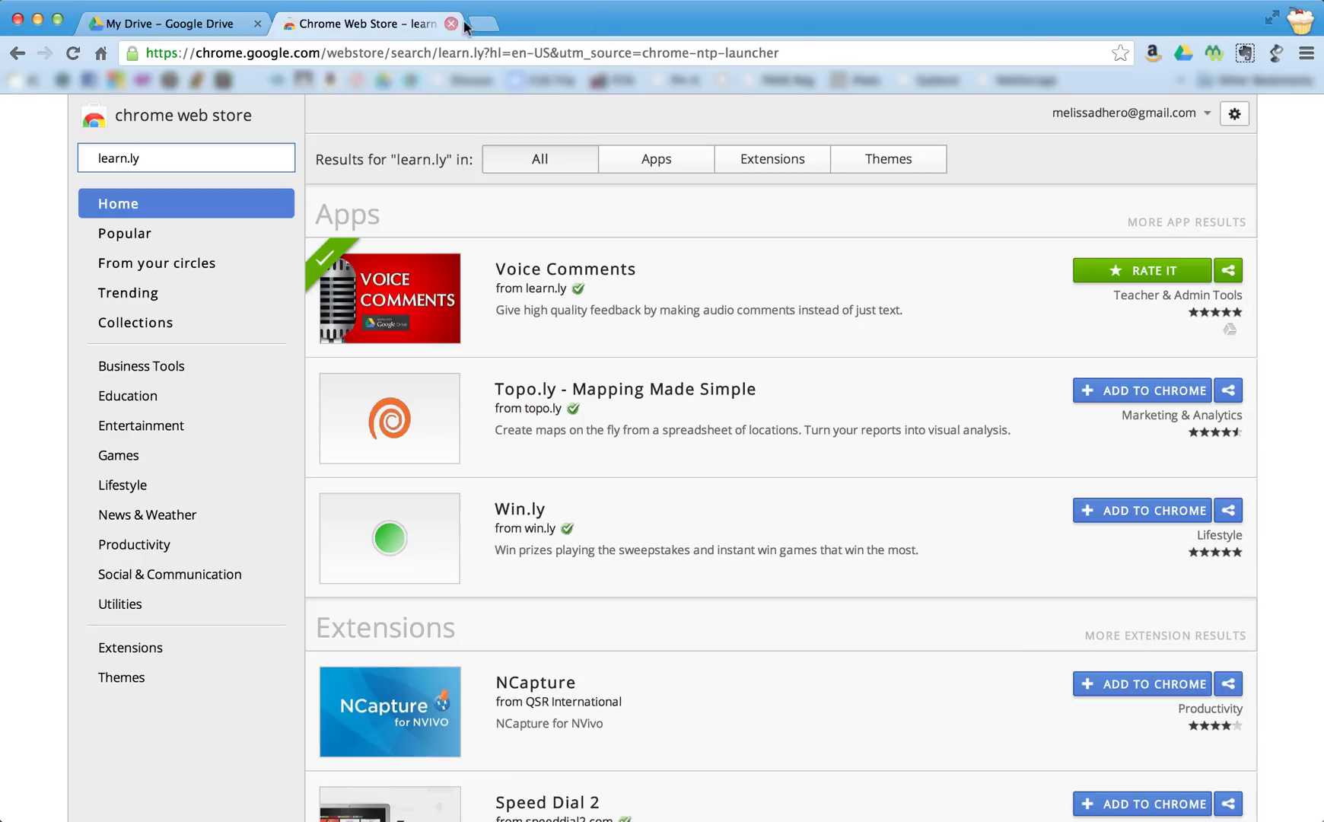
pyautogui.click(18, 54)
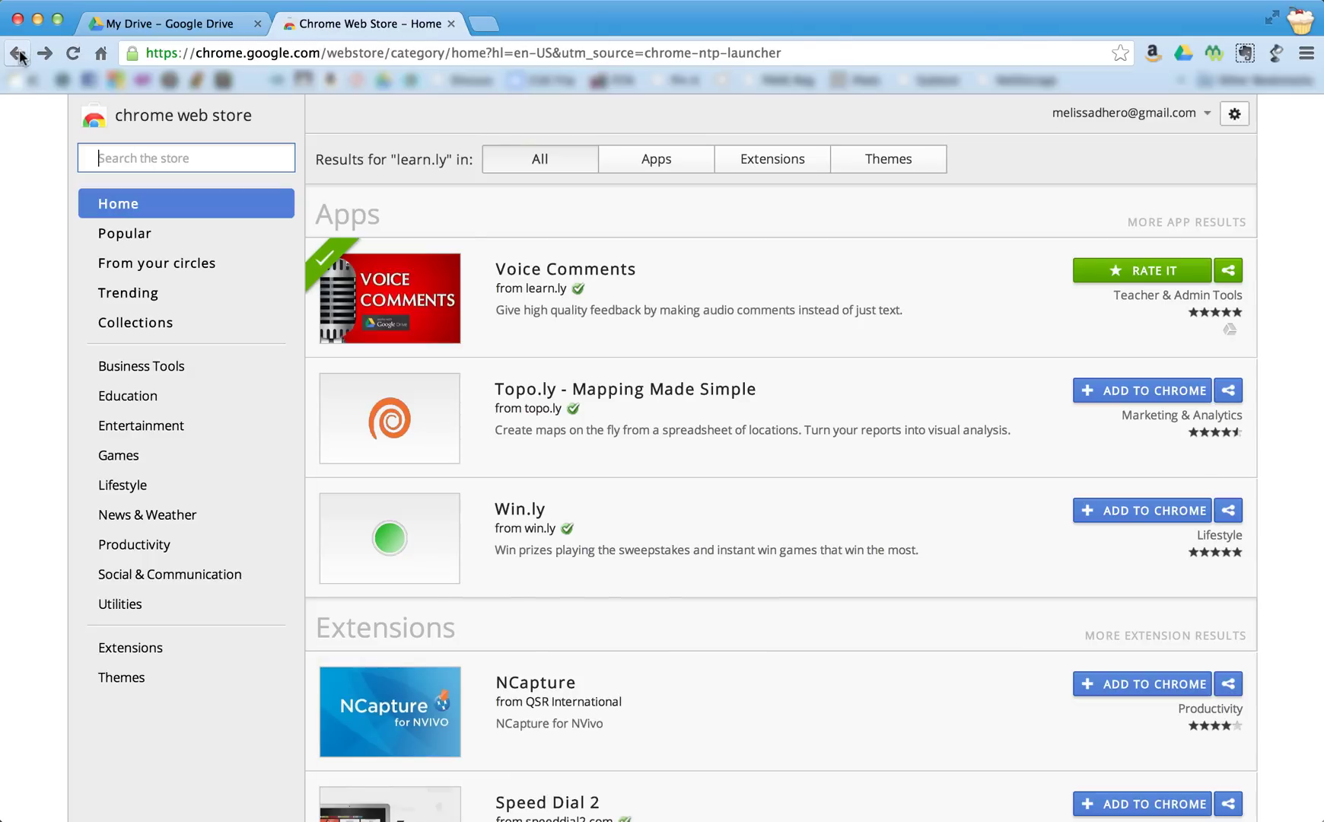
# Go back to Chrome's apps page and launch the Voice Comments app
pyautogui.click(19, 54)
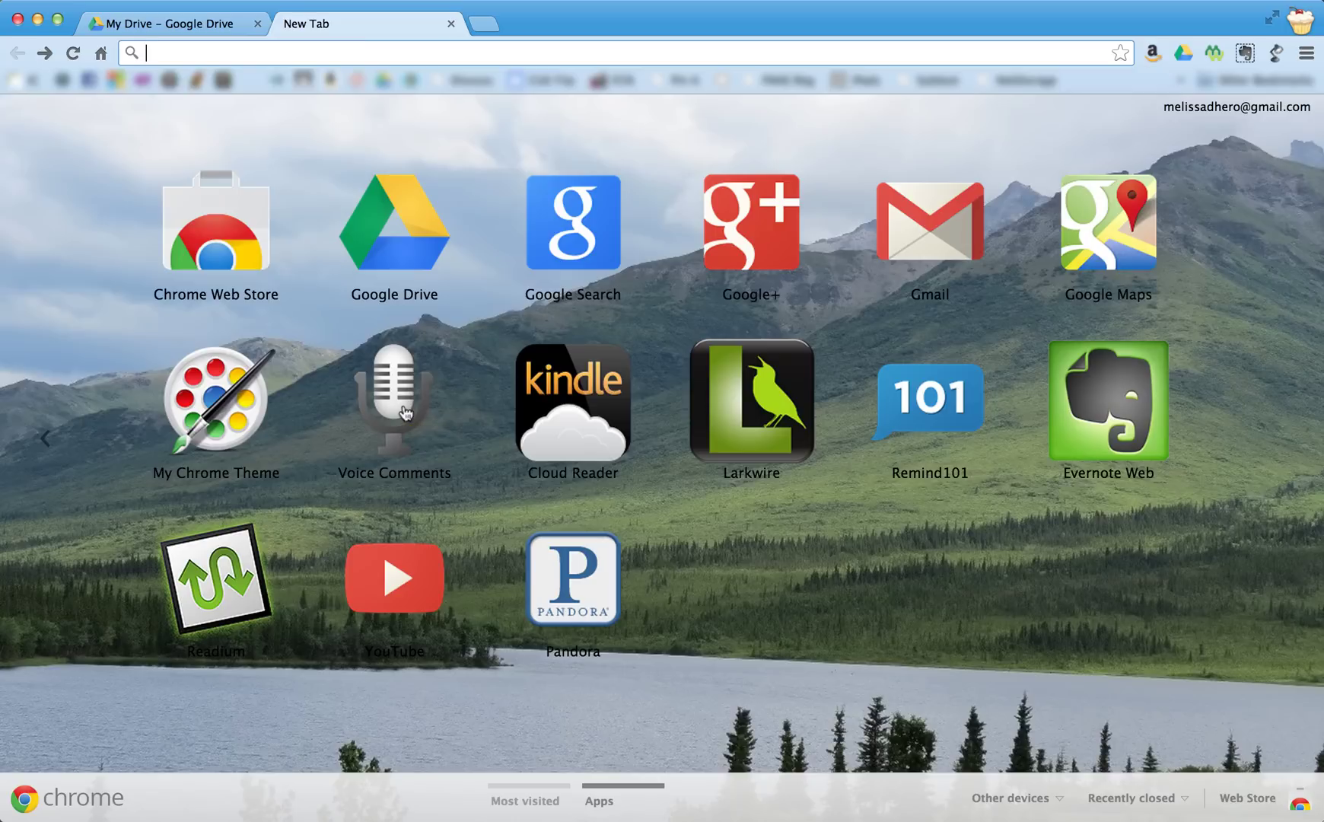
pyautogui.click(406, 410)
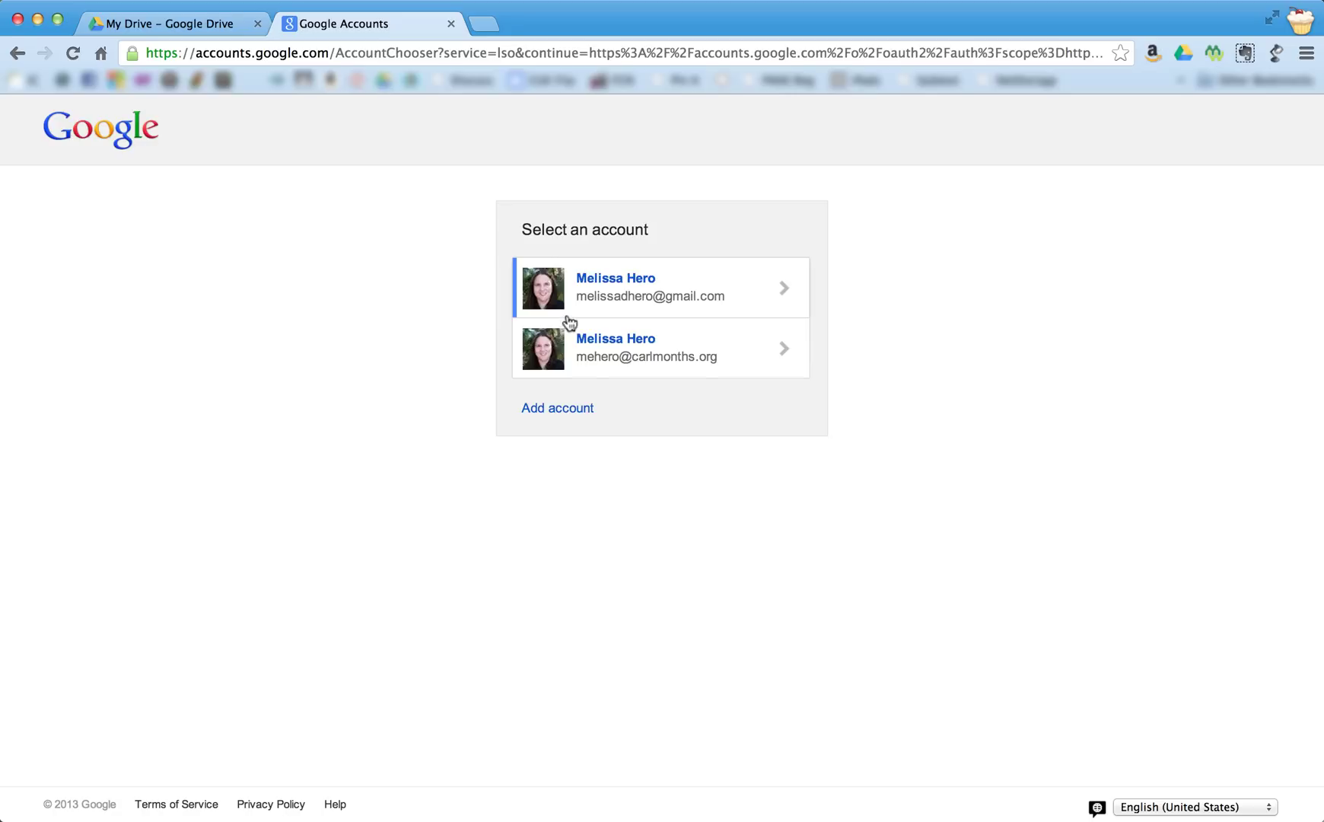
# Sign in with the first Google account and allow Voice Comments access to Google Drive
pyautogui.click(616, 304)
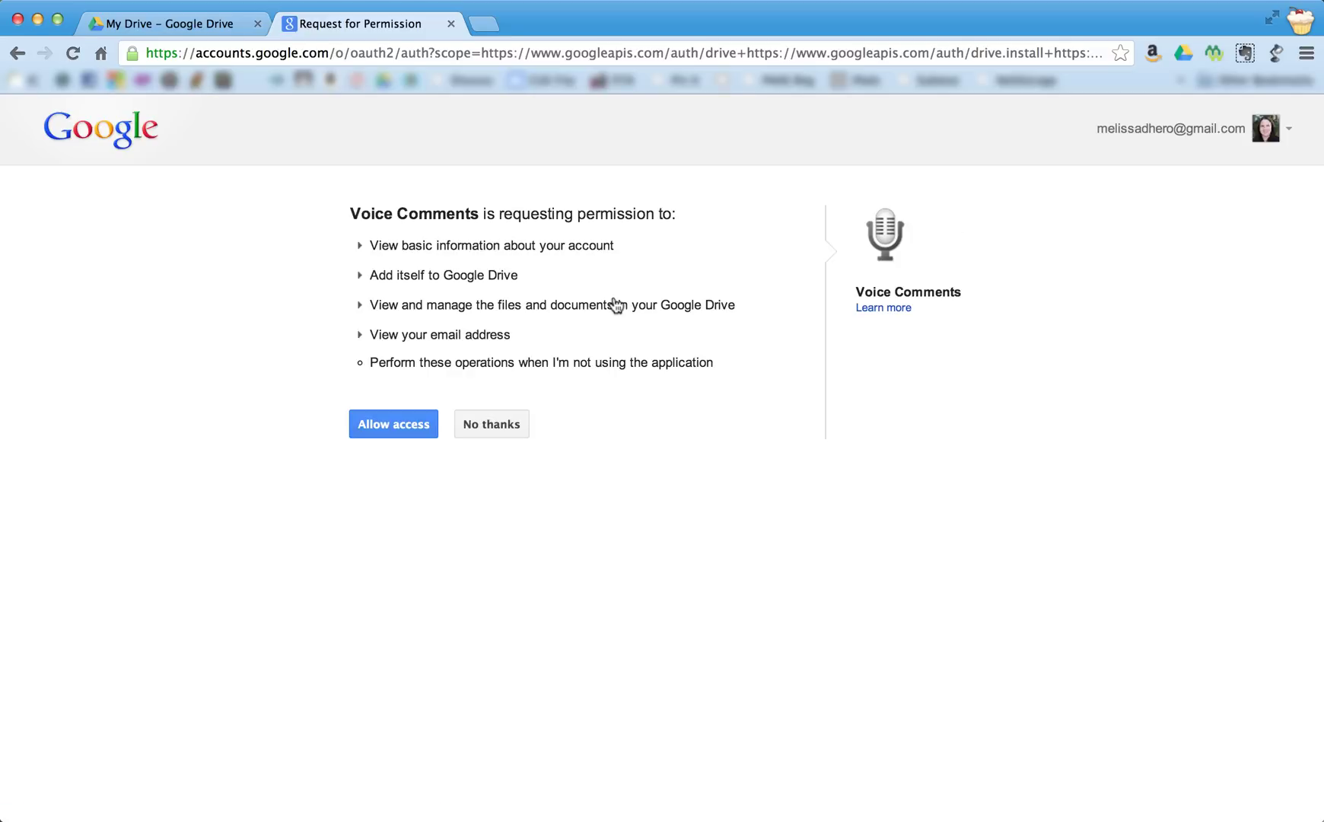
pyautogui.click(393, 424)
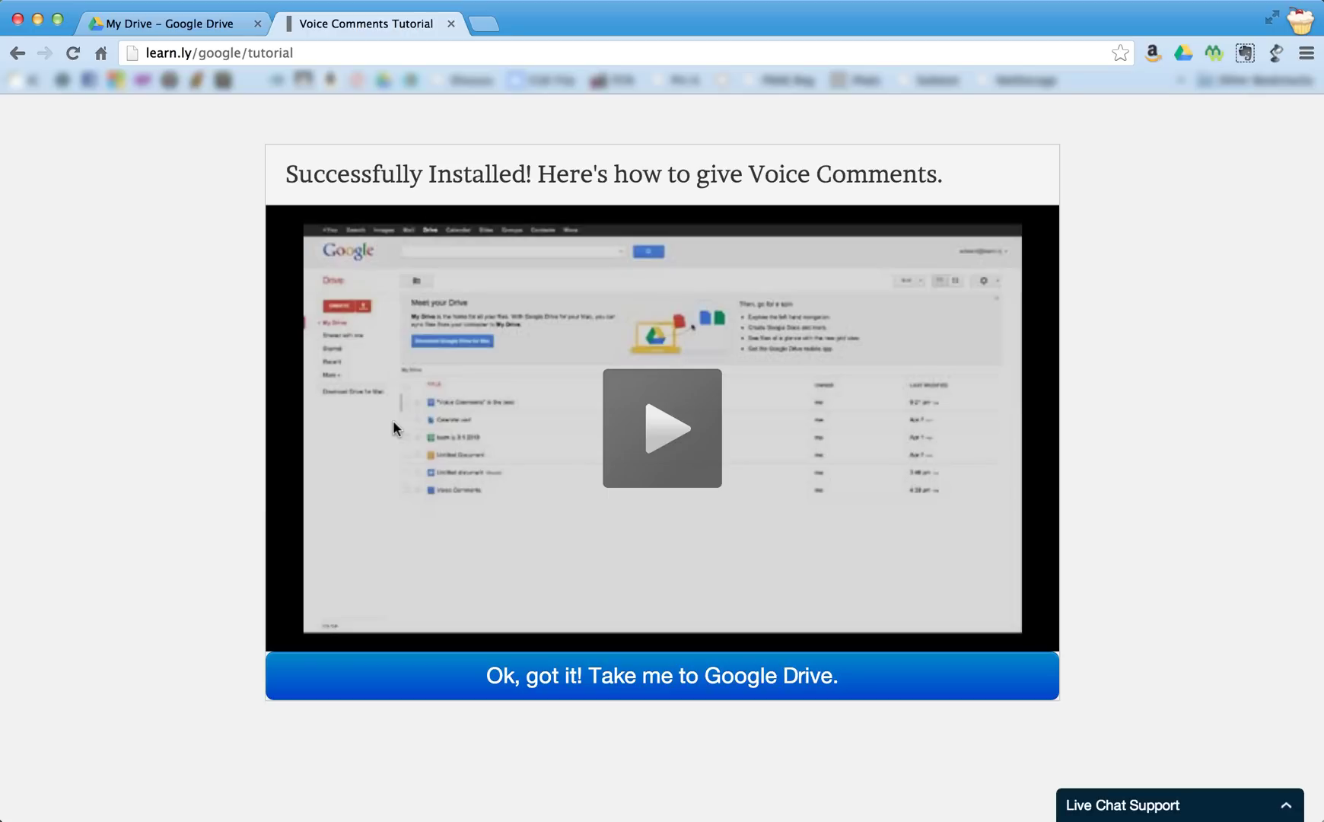
# Switch to the My Drive file list in its own tab
pyautogui.rightClick(479, 676)
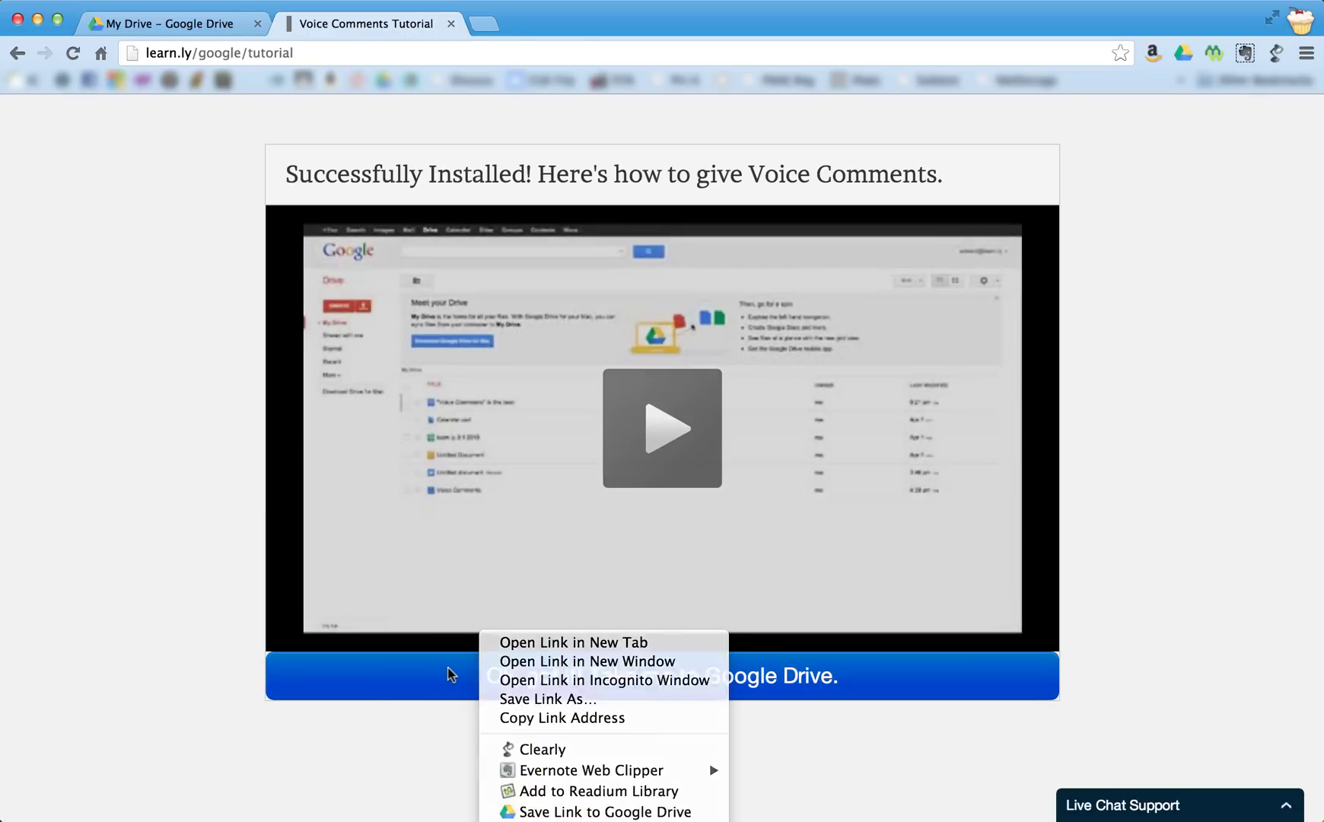
pyautogui.click(449, 674)
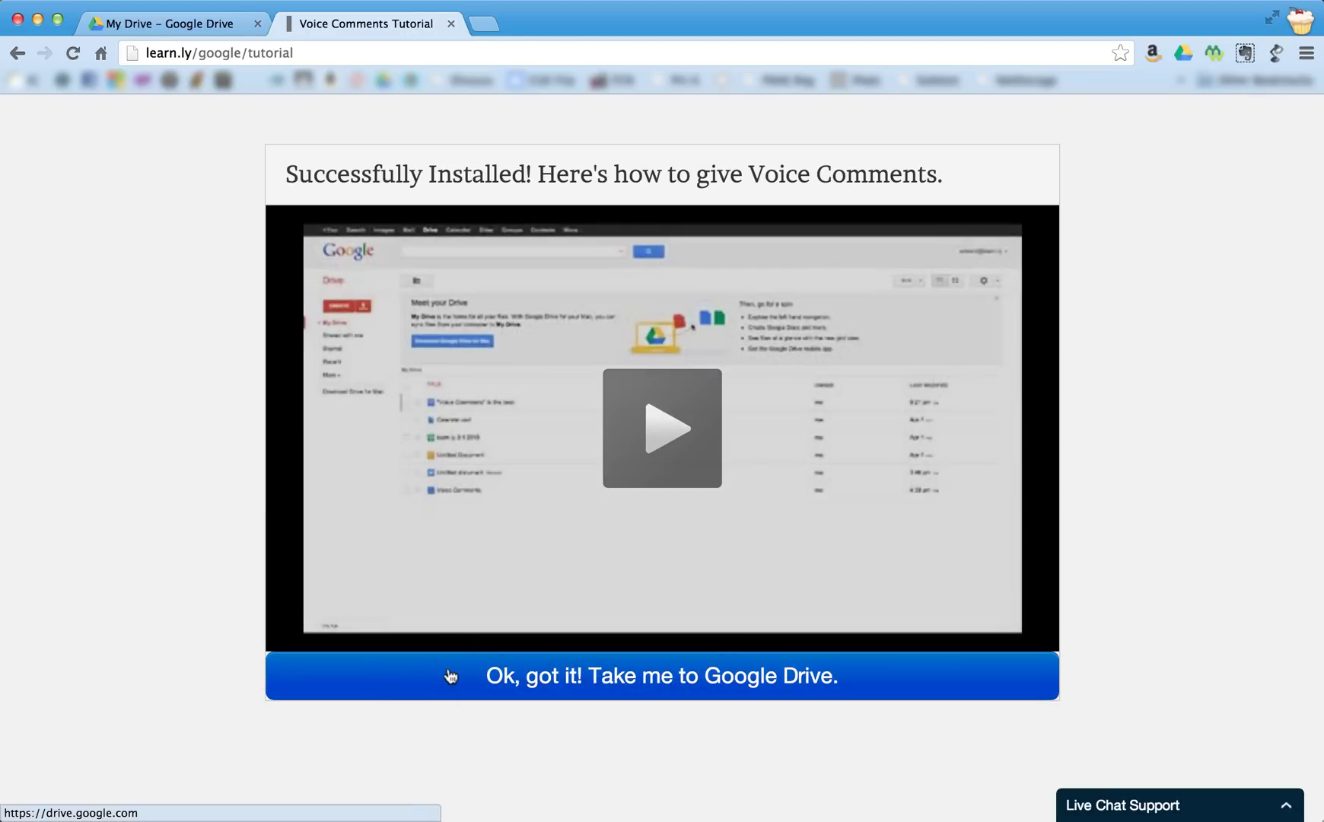
pyautogui.click(192, 25)
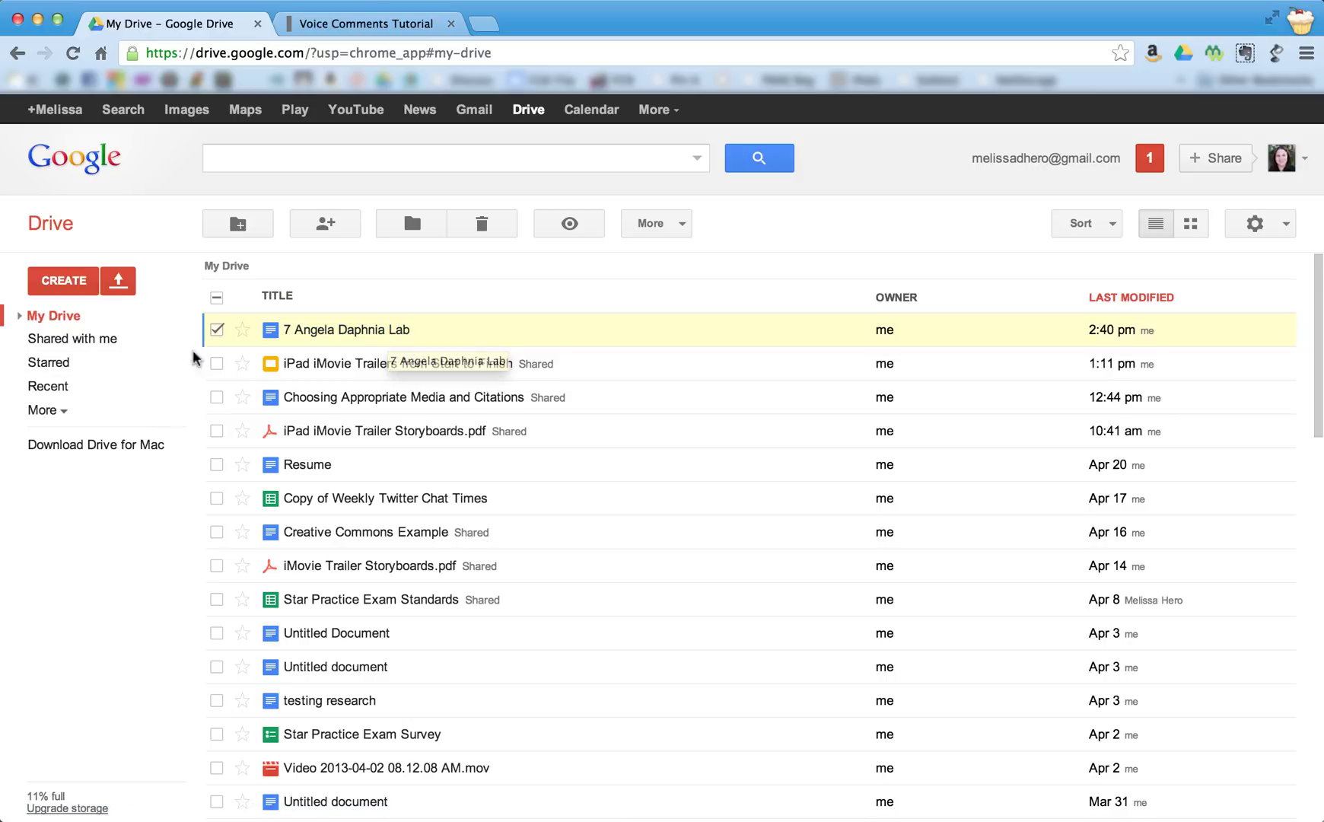
# Select the Daphnia Lab document and bring up its More > Open with choices
pyautogui.click(217, 329)
pyautogui.click(216, 330)
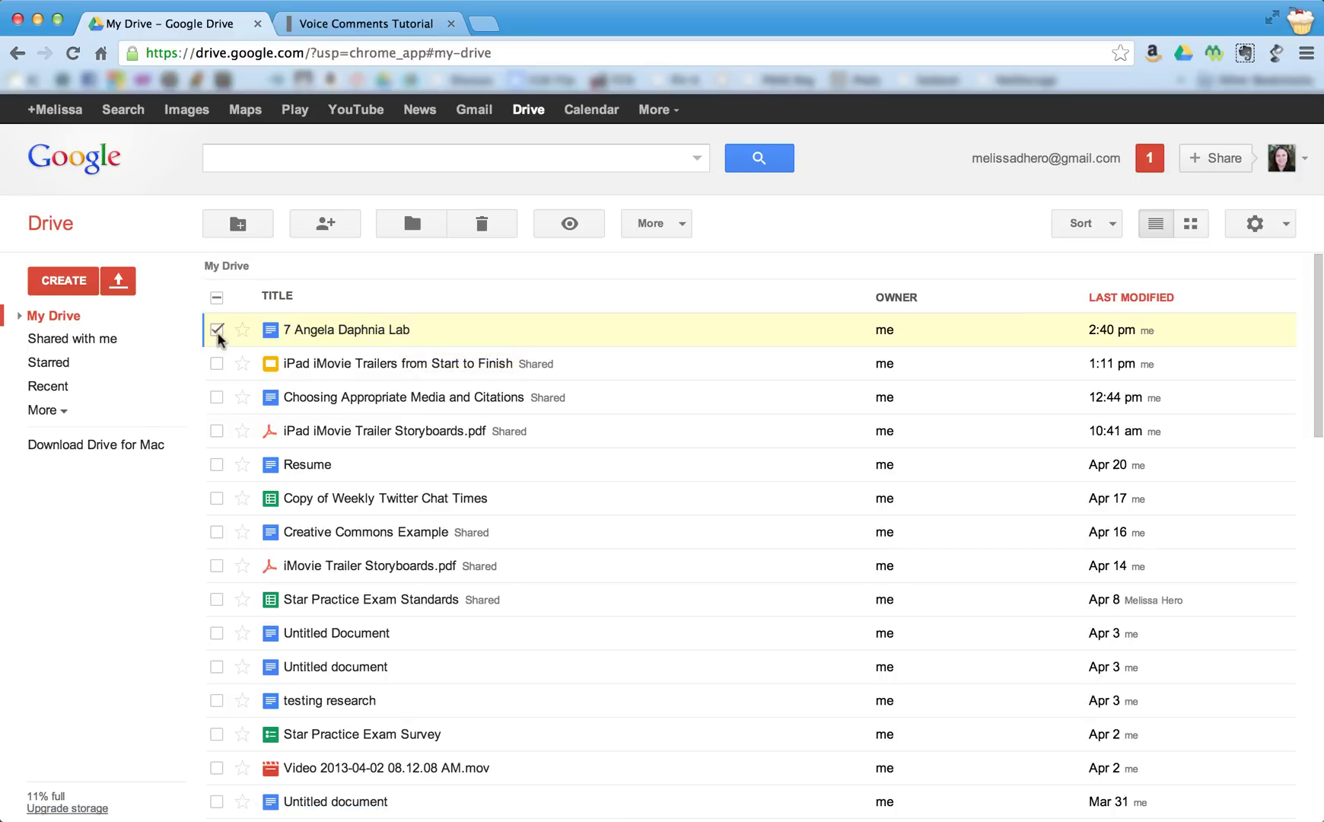
pyautogui.click(682, 225)
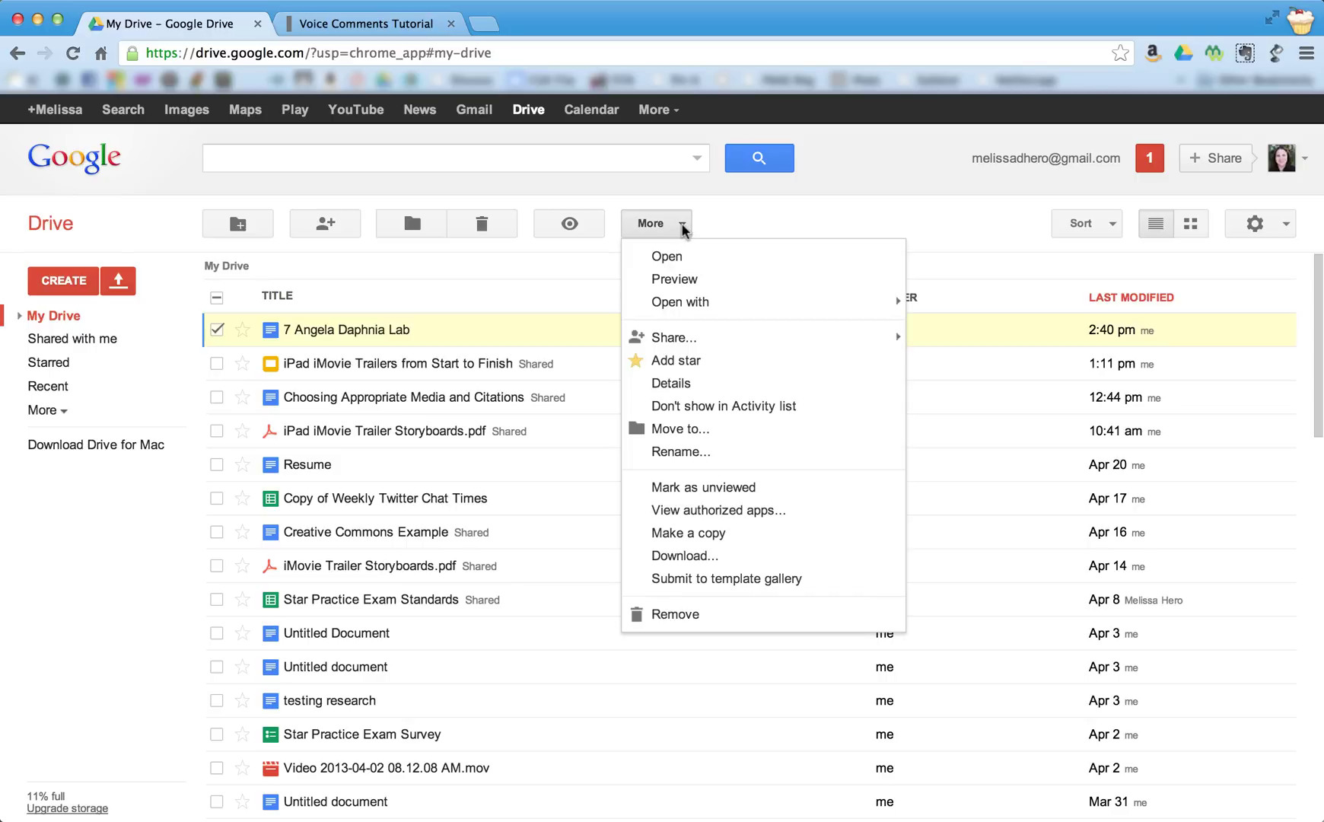
pyautogui.moveTo(695, 303)
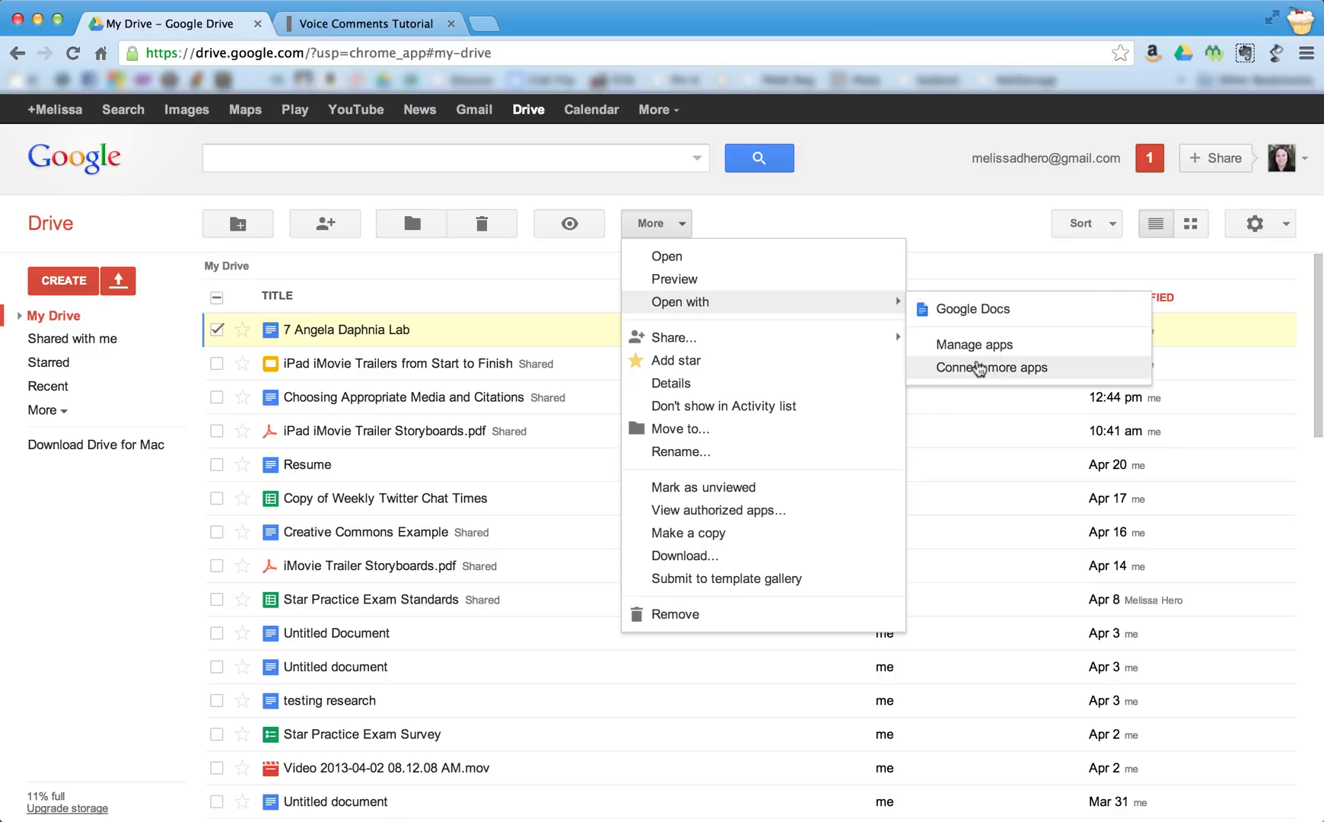
# Search Drive's app store for learn.ly, connect Voice Comments, and confirm the connection with OK
pyautogui.click(980, 370)
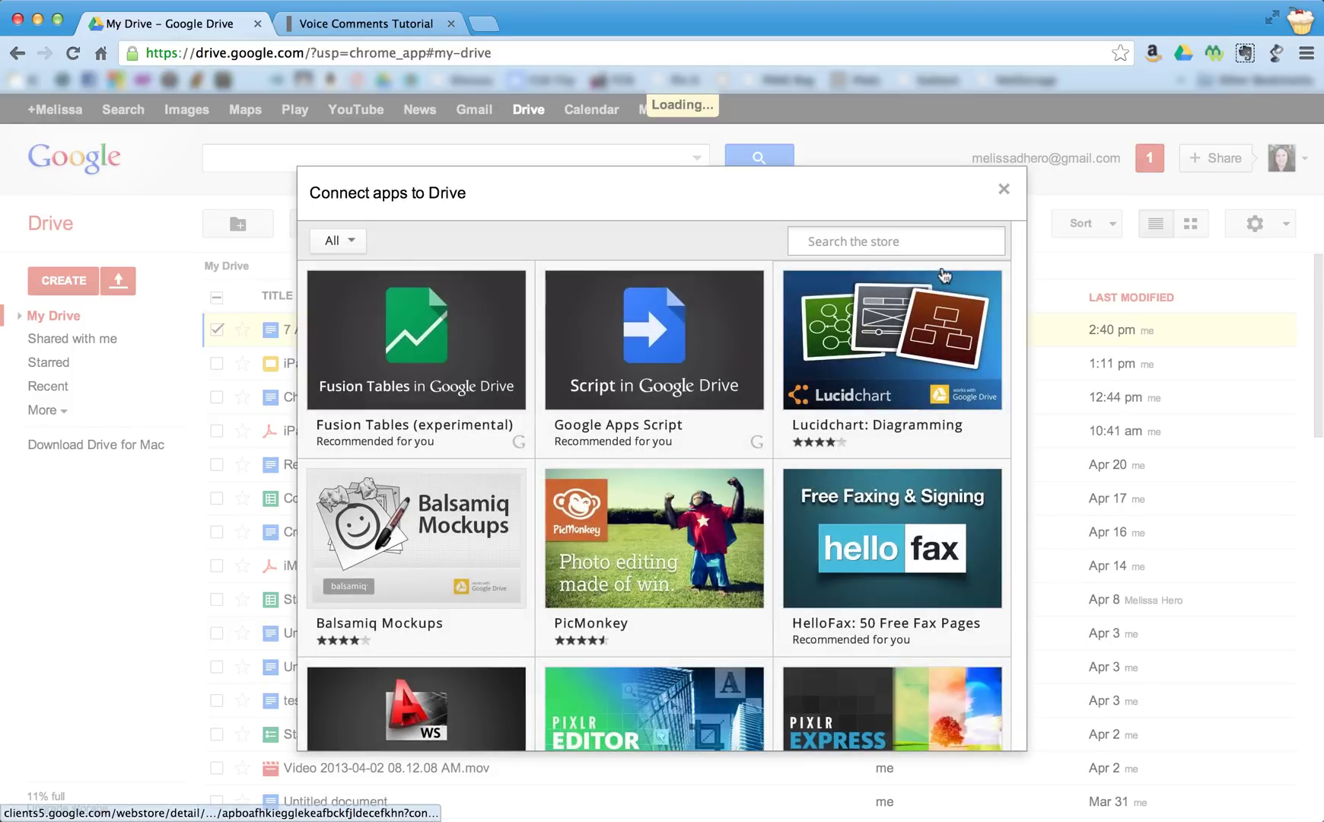
pyautogui.click(923, 241)
pyautogui.write('learn.ly')
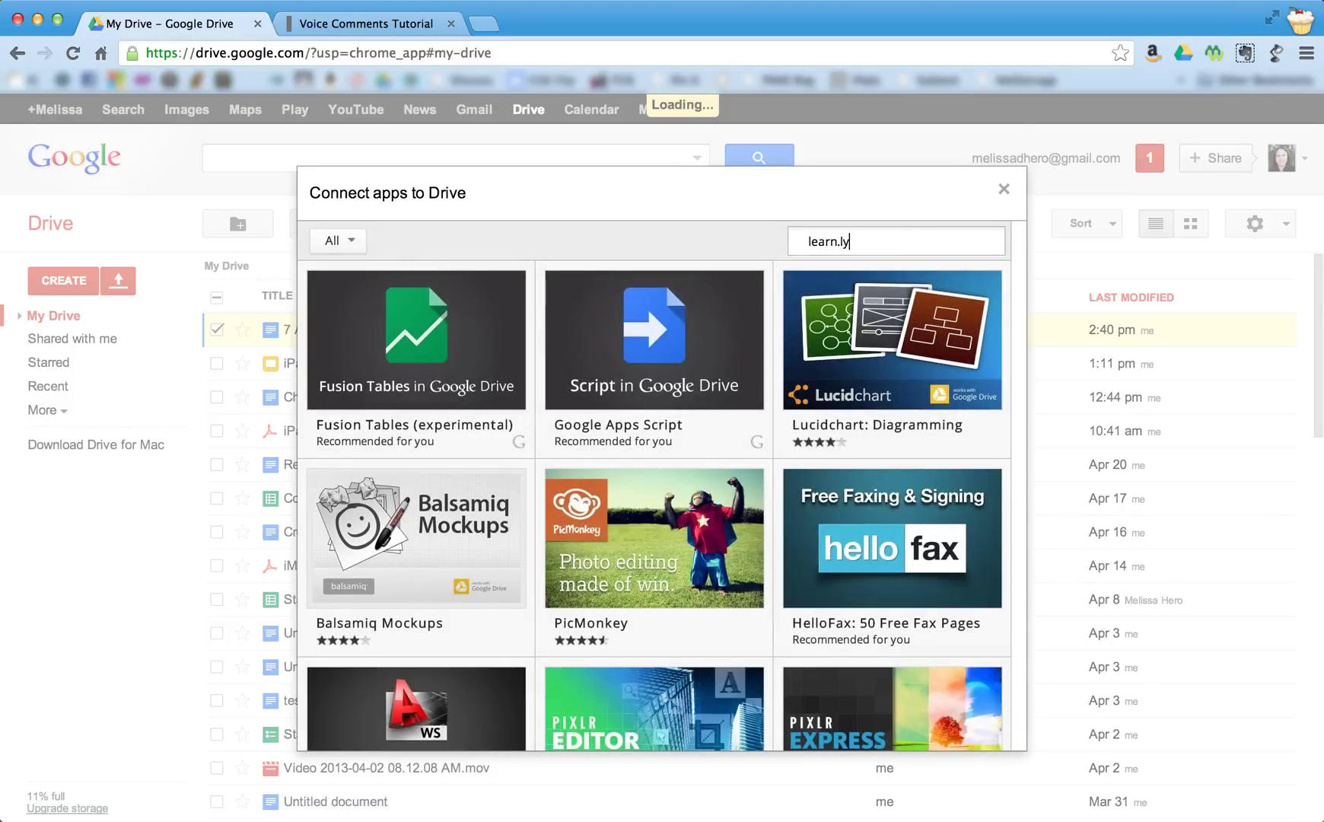
pyautogui.press('Return')
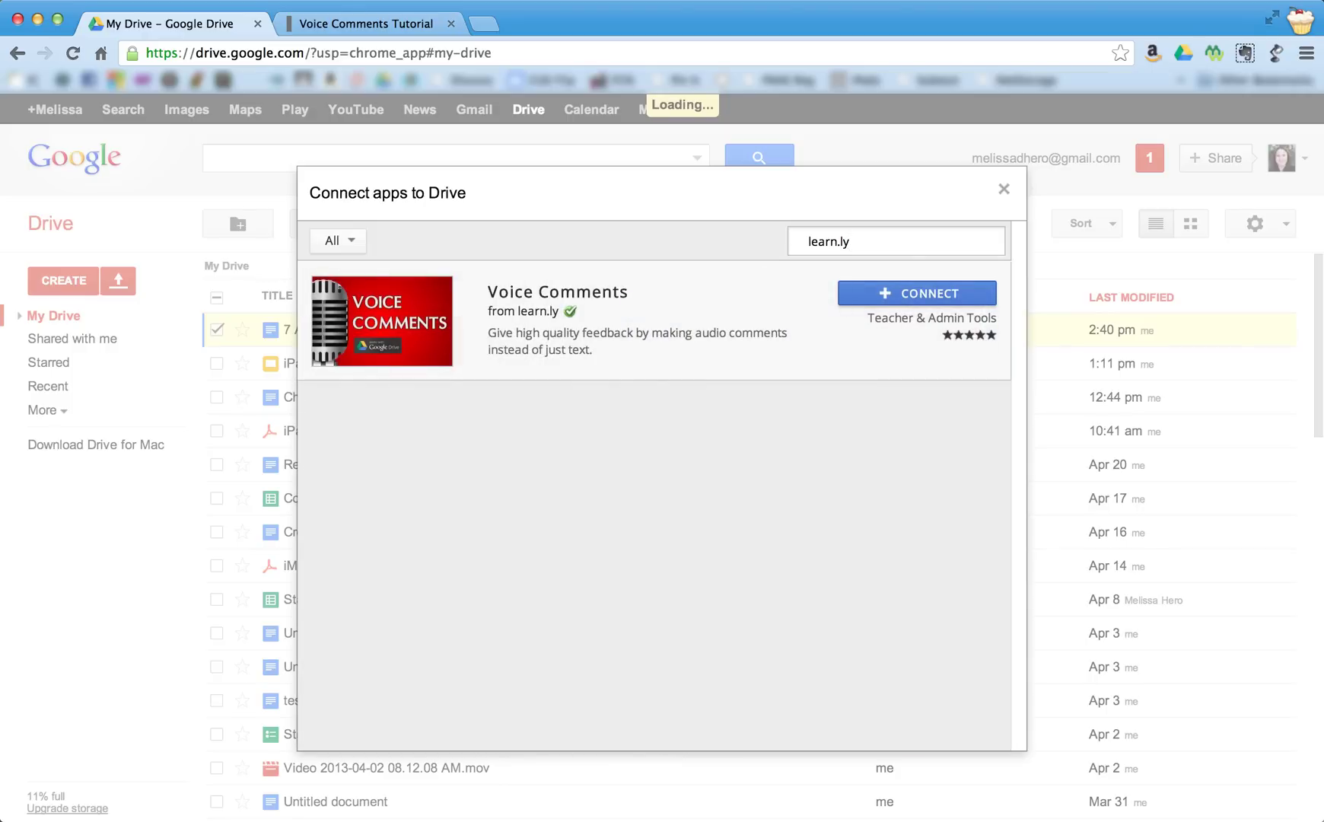
pyautogui.click(898, 301)
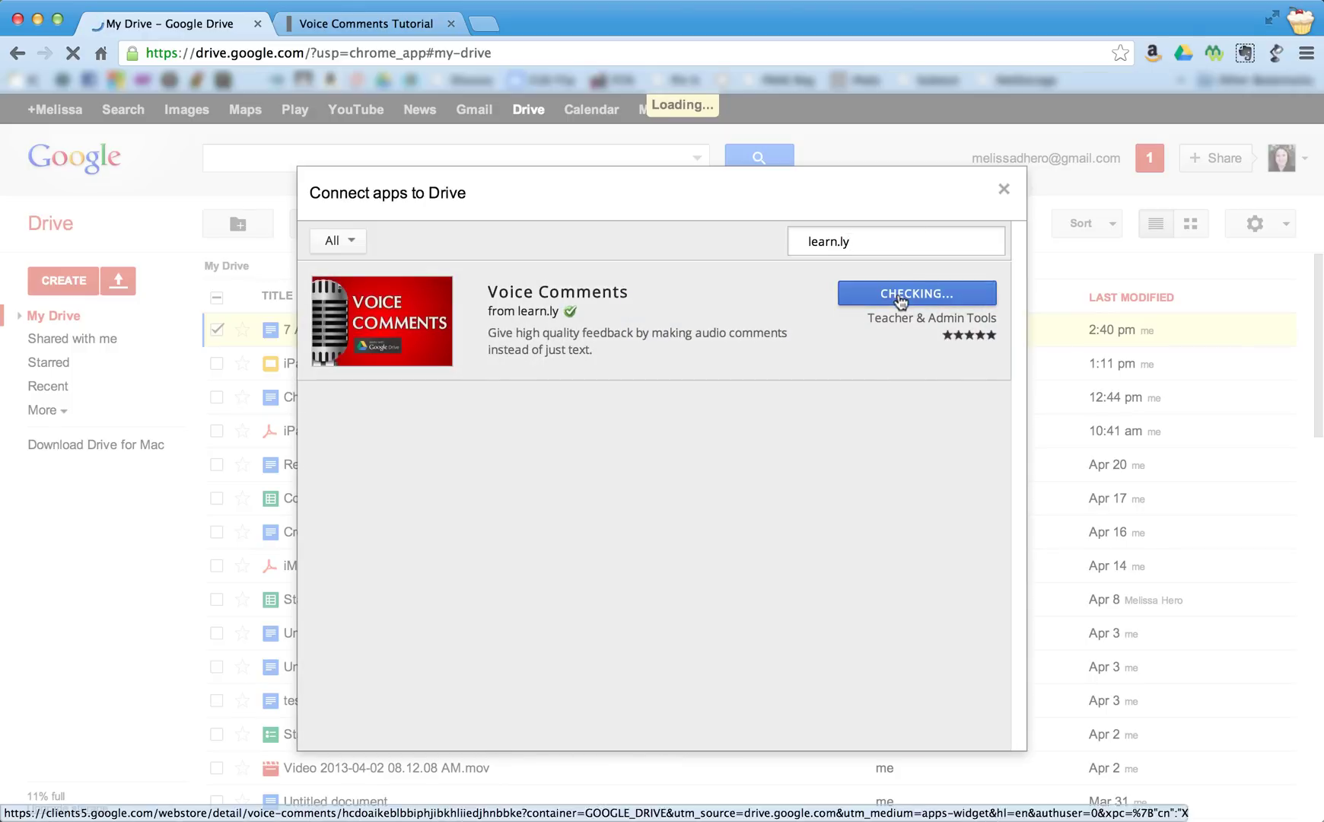
pyautogui.click(681, 223)
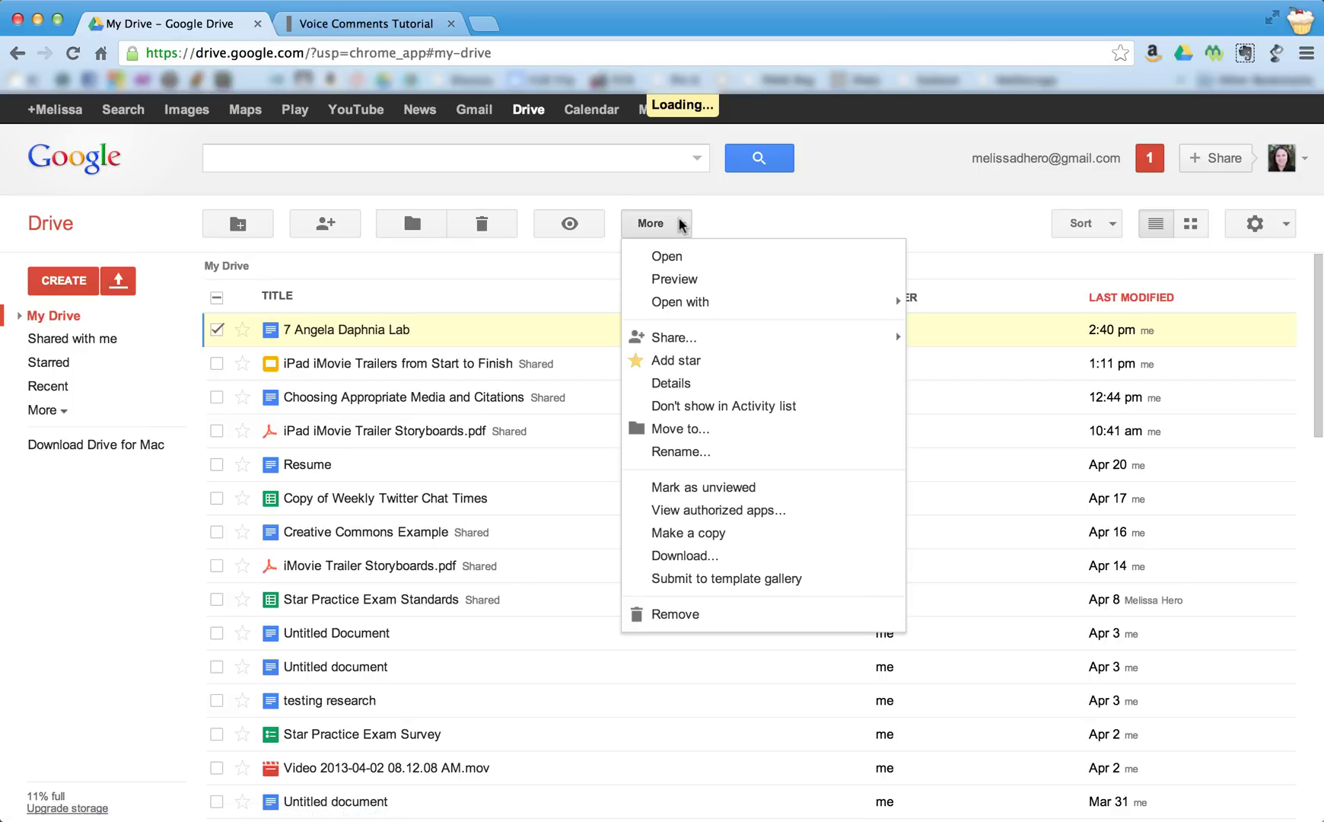
pyautogui.moveTo(752, 306)
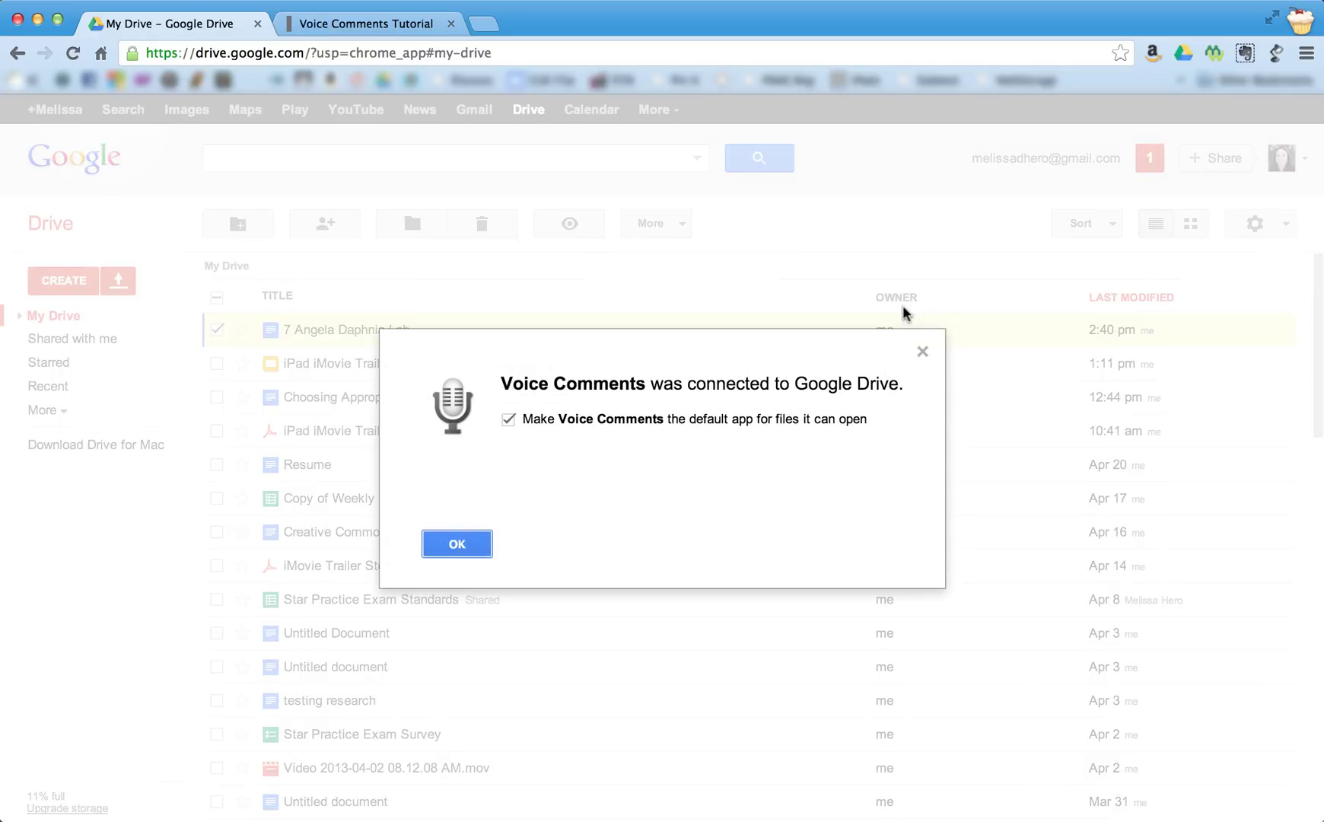
pyautogui.click(460, 546)
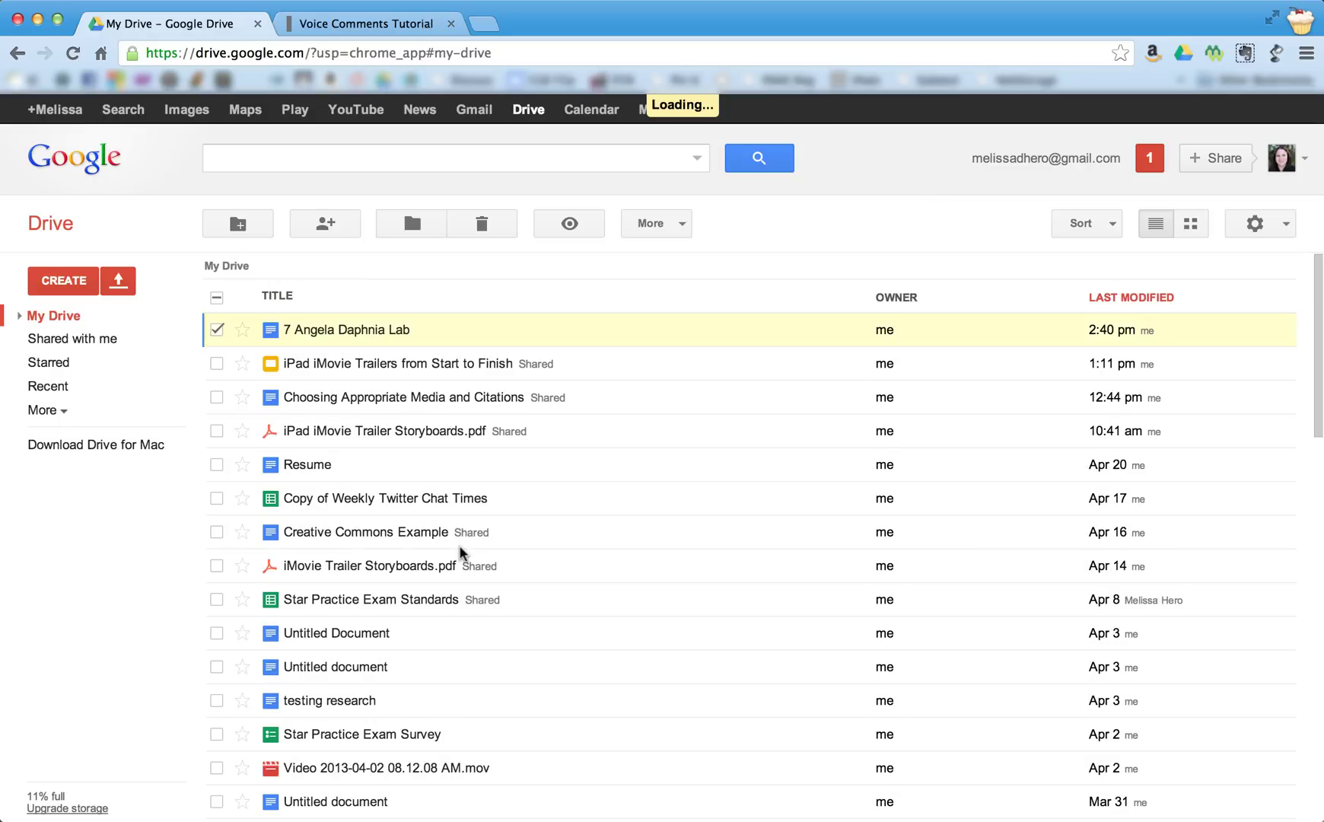
# Open the Daphnia lab file with Voice Comments and allow microphone access in Flash settings
pyautogui.click(629, 230)
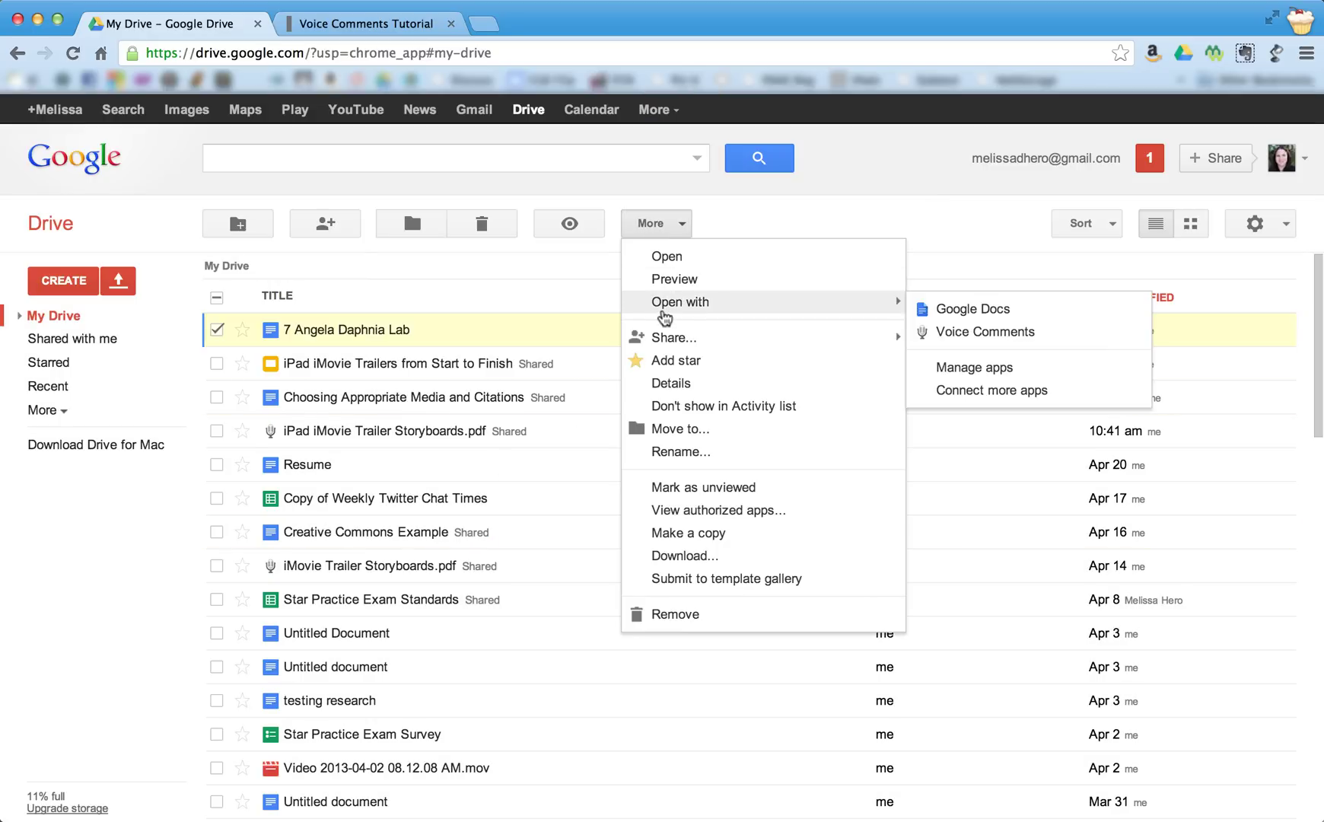
pyautogui.click(951, 331)
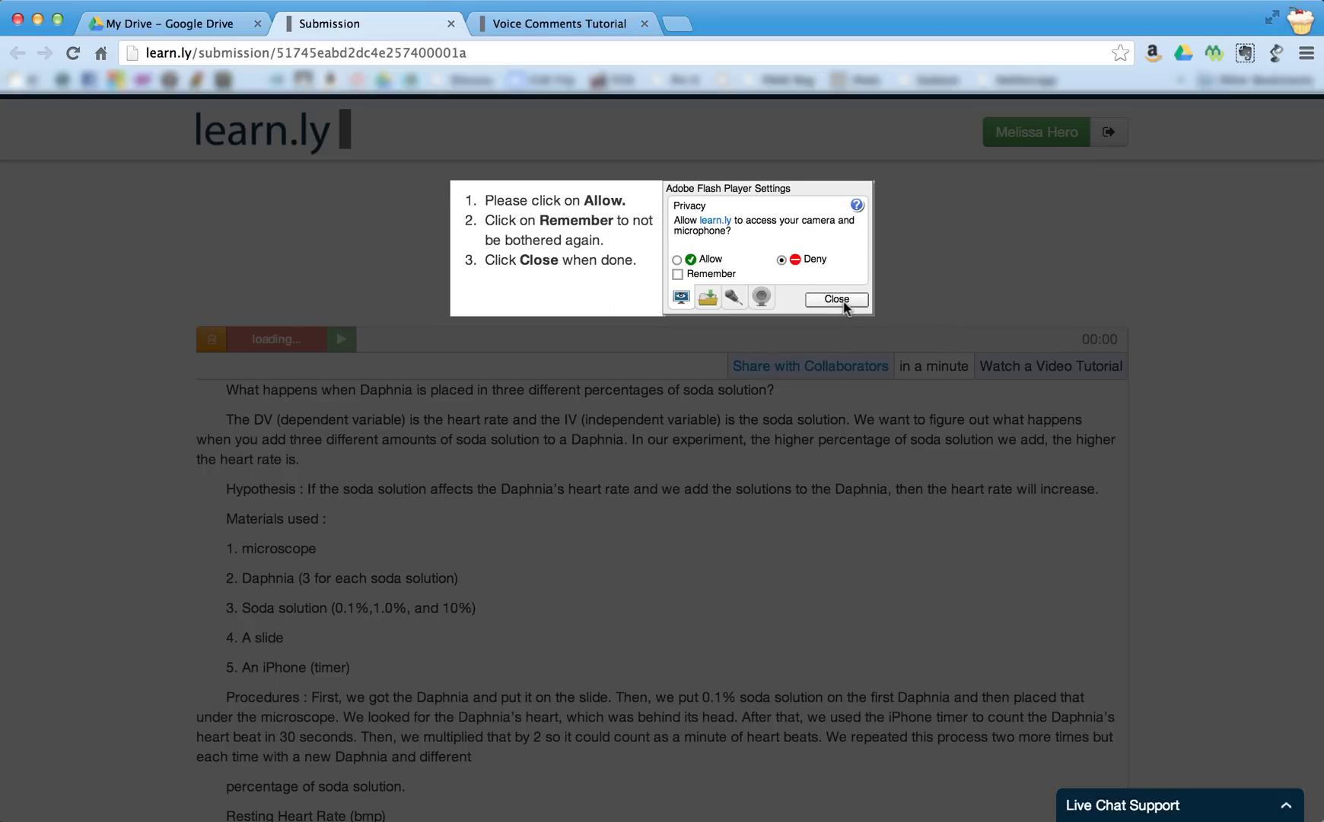
pyautogui.click(677, 260)
pyautogui.click(821, 298)
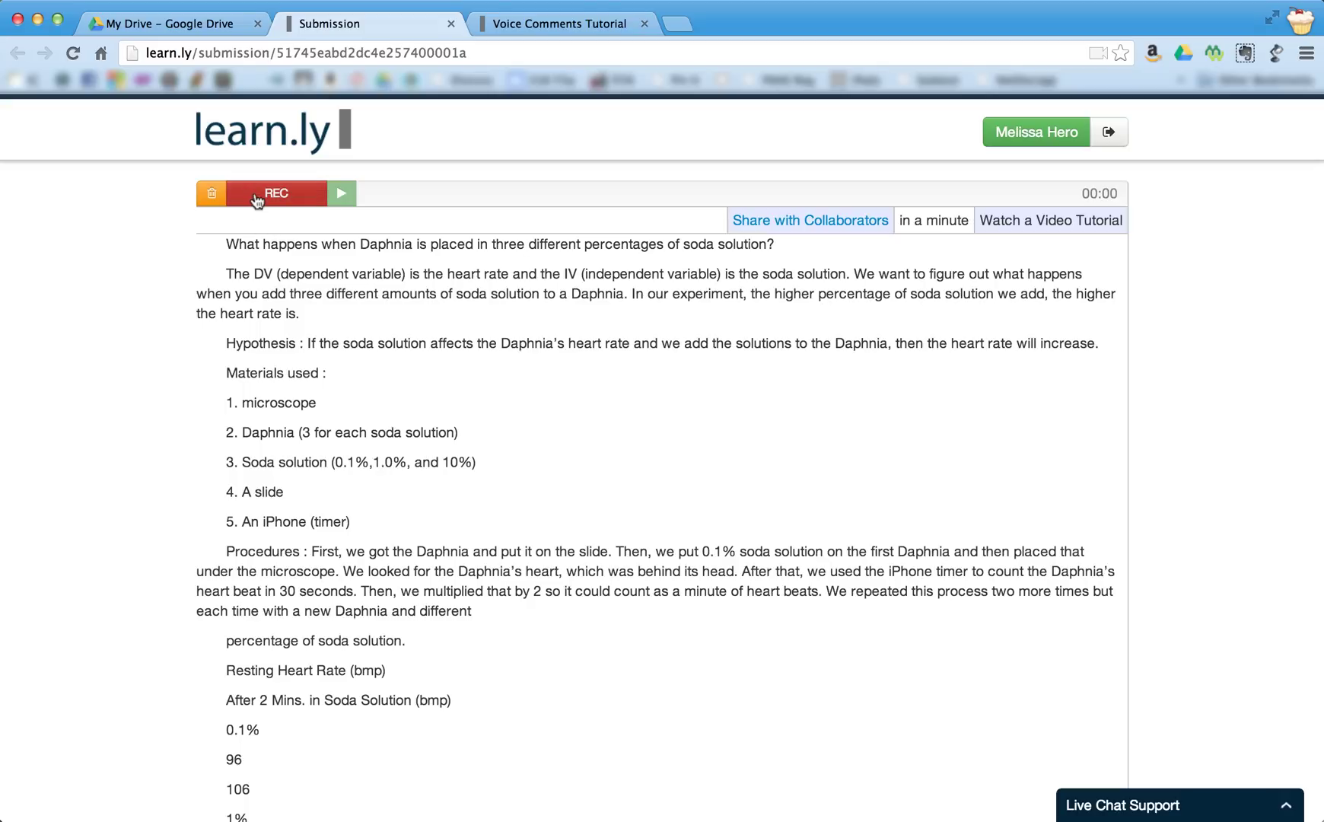
# Record a voice comment while highlighting the Procedures paragraph and heart-rate data values in yellow
pyautogui.moveTo(225, 243); pyautogui.dragTo(319, 244)
pyautogui.click(327, 288)
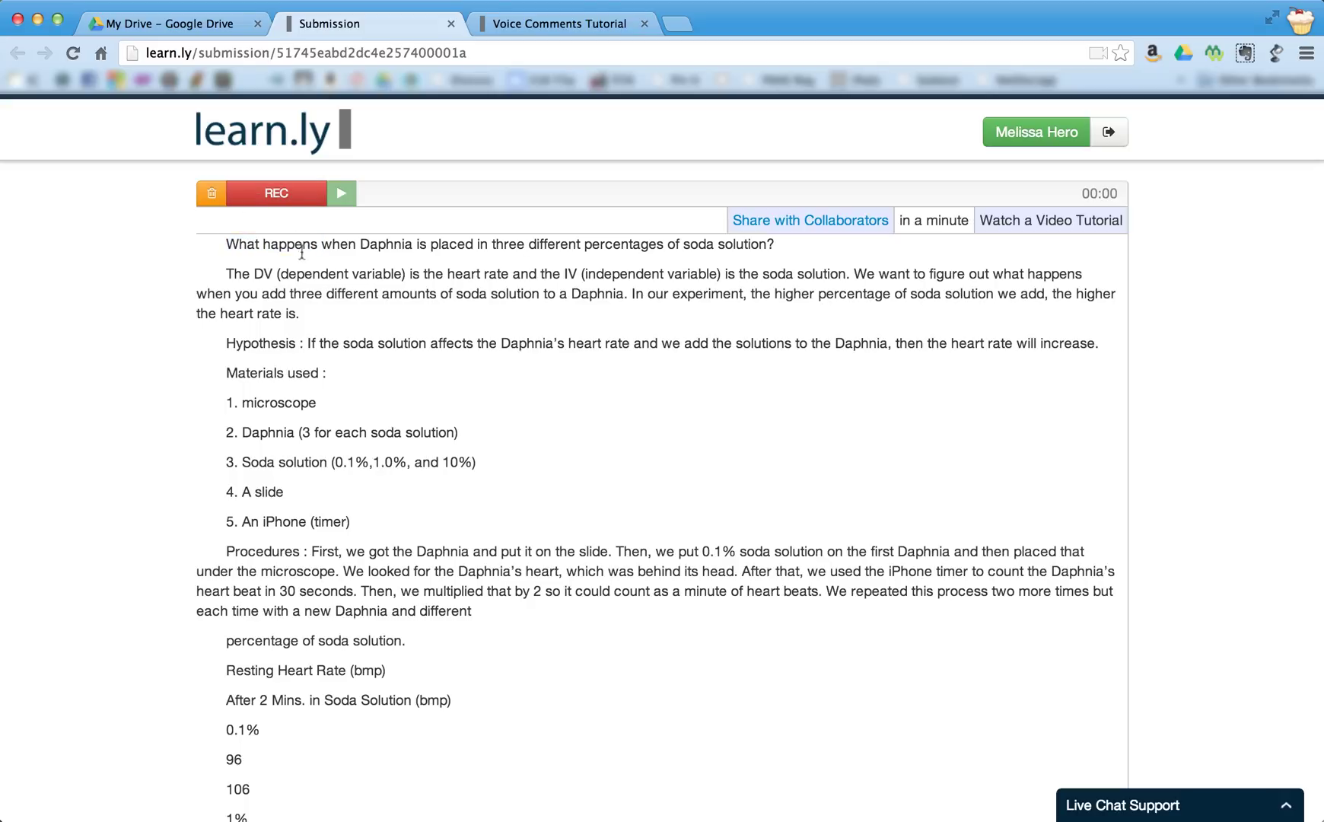
pyautogui.click(275, 204)
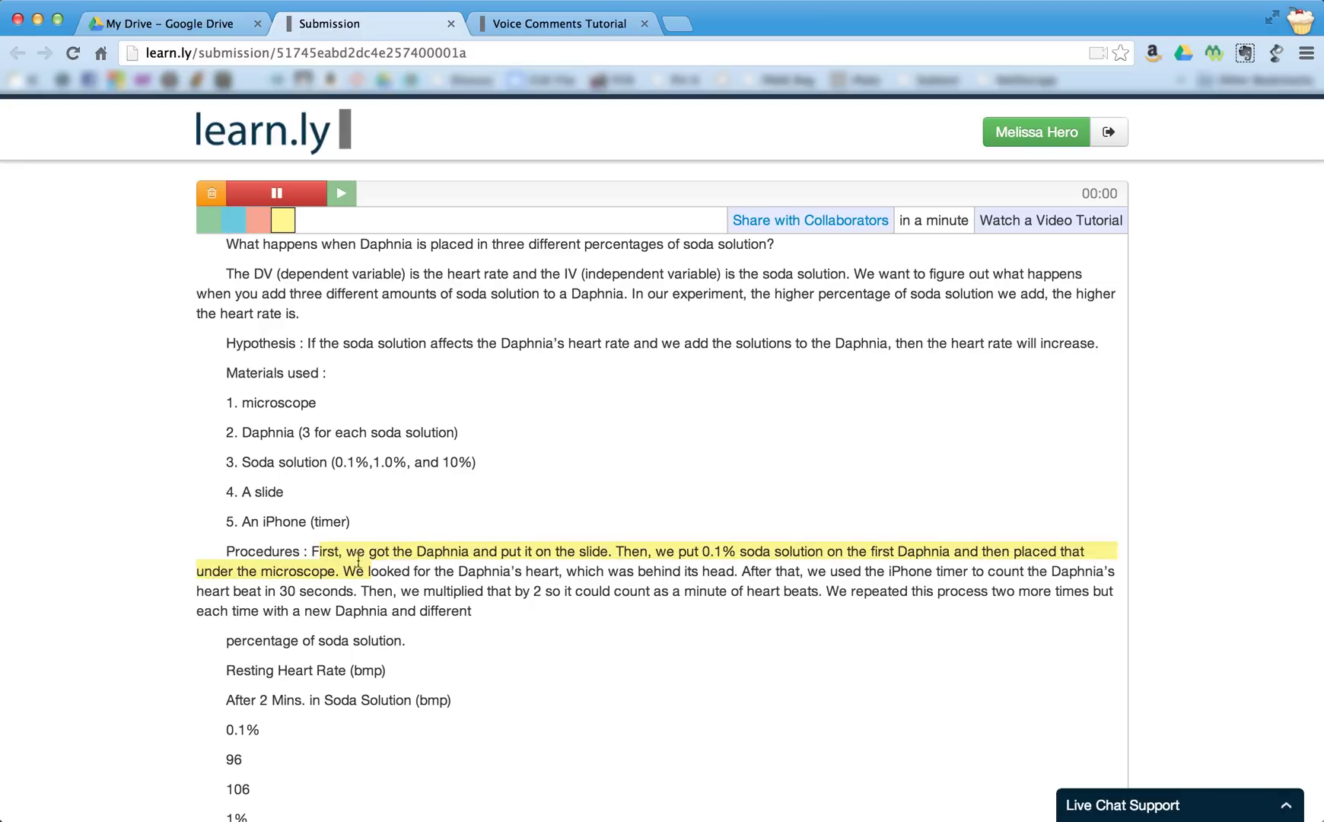
pyautogui.moveTo(358, 561); pyautogui.dragTo(487, 609)
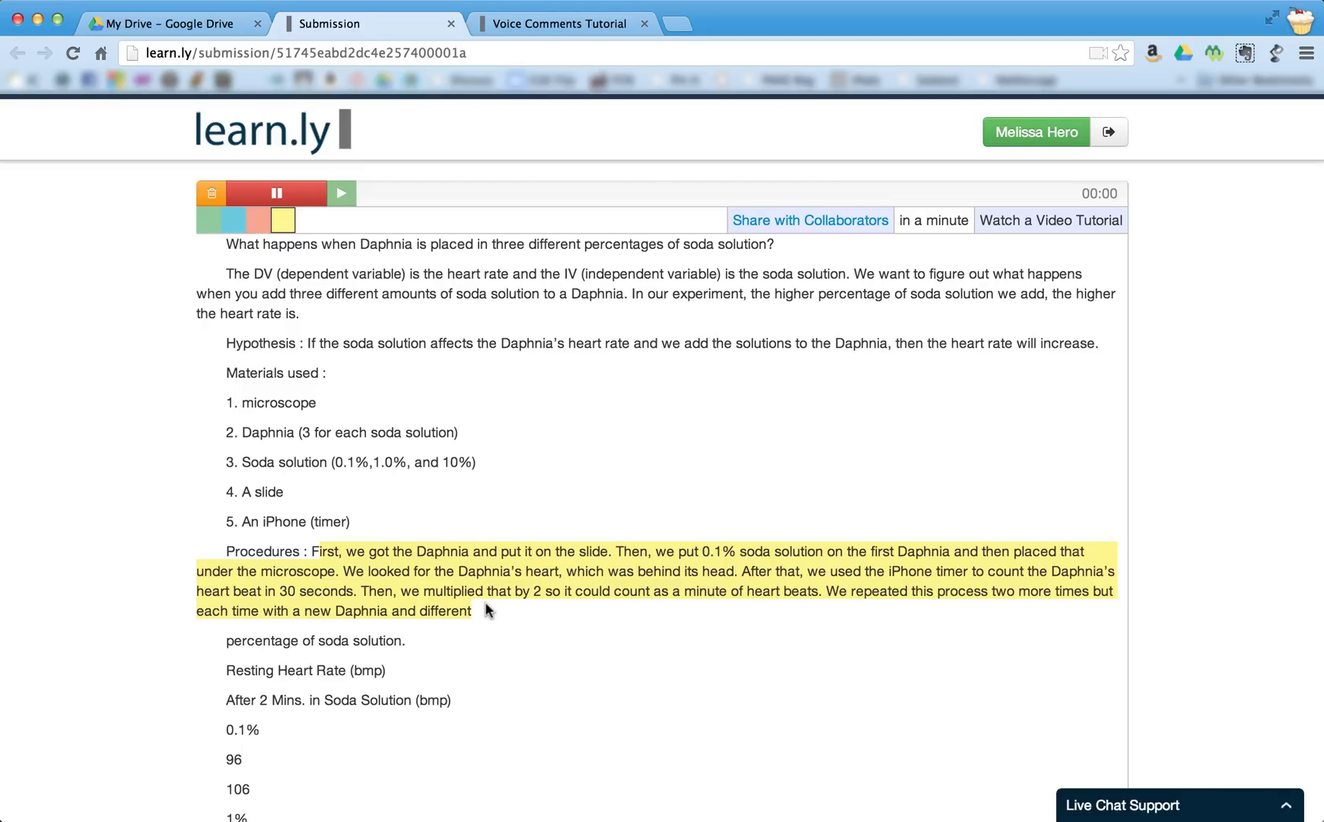
pyautogui.scroll(-5, 485, 602)
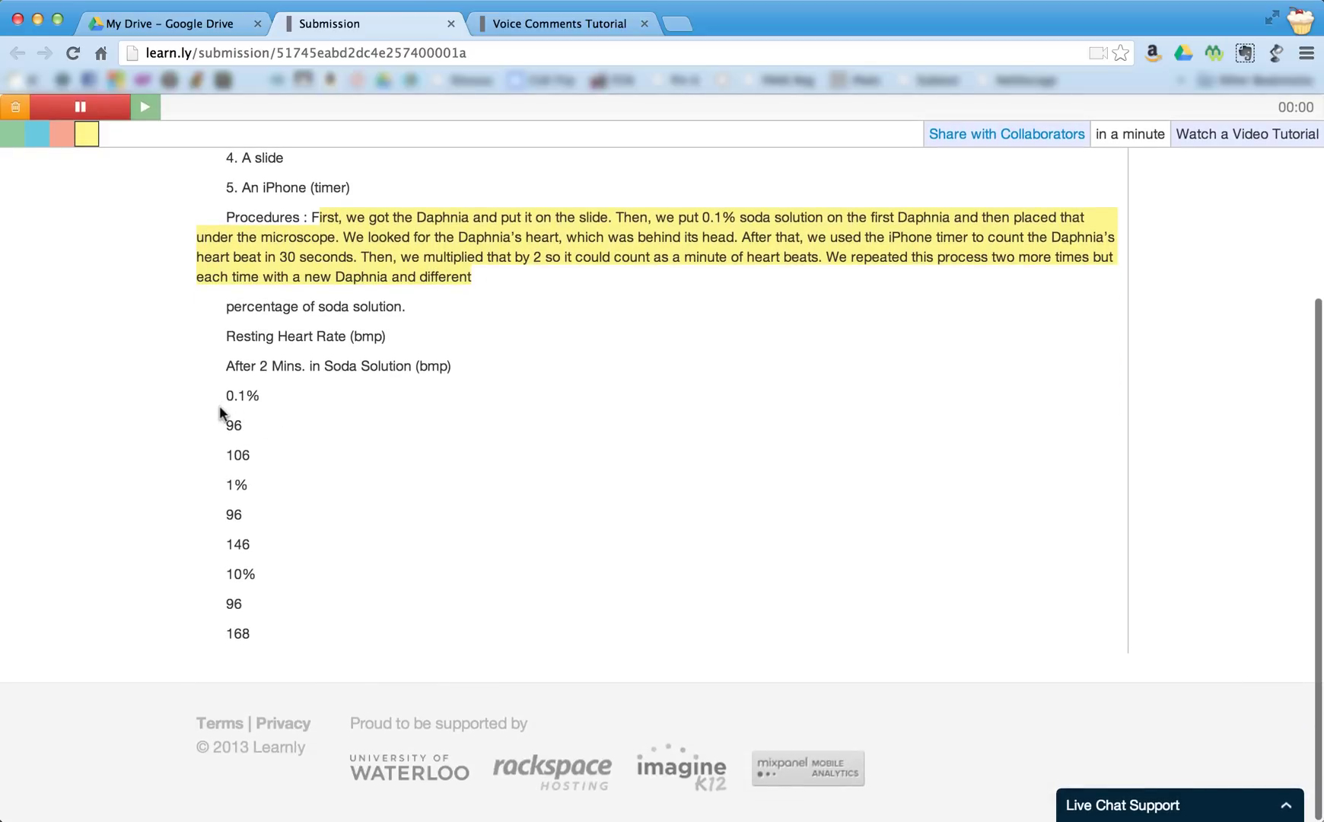
pyautogui.moveTo(219, 396); pyautogui.dragTo(262, 643)
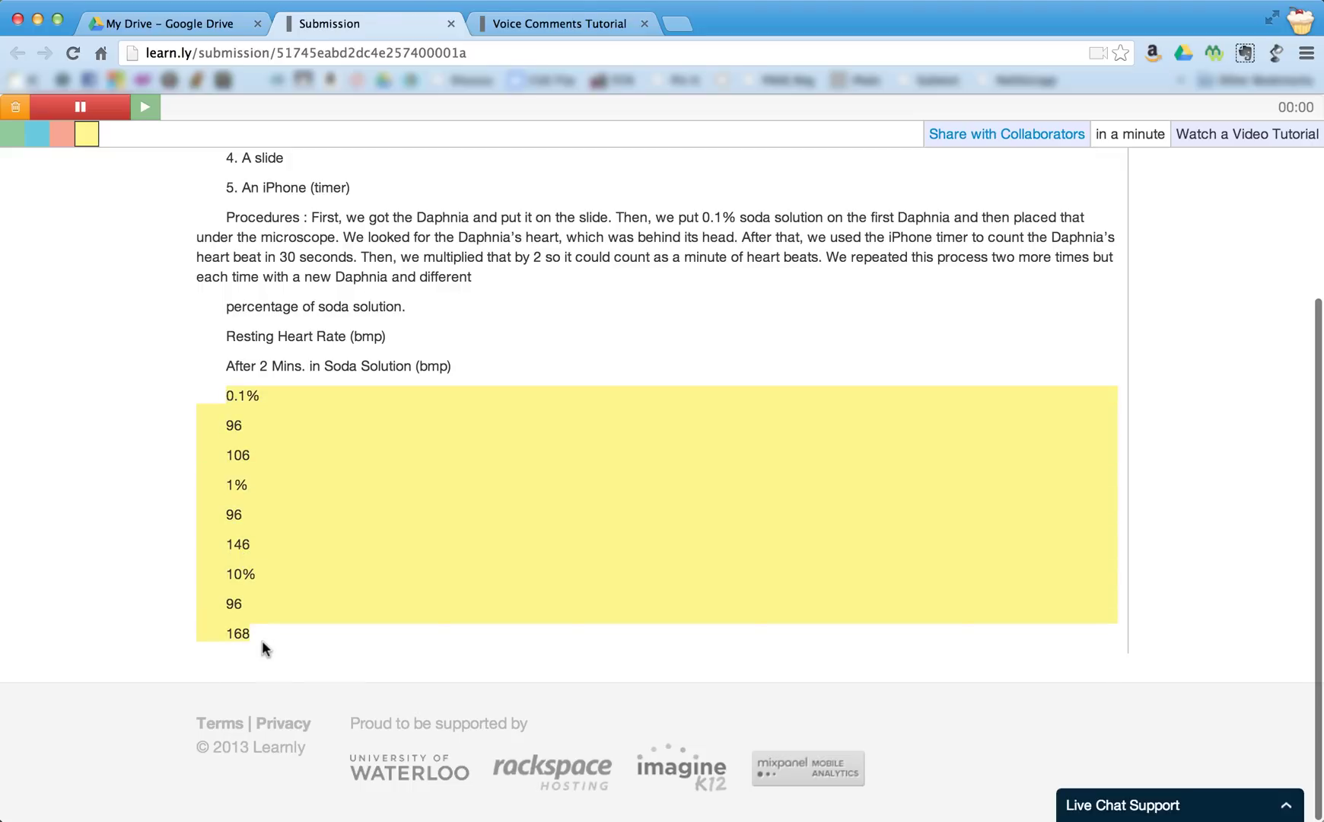
pyautogui.scroll(5, 262, 640)
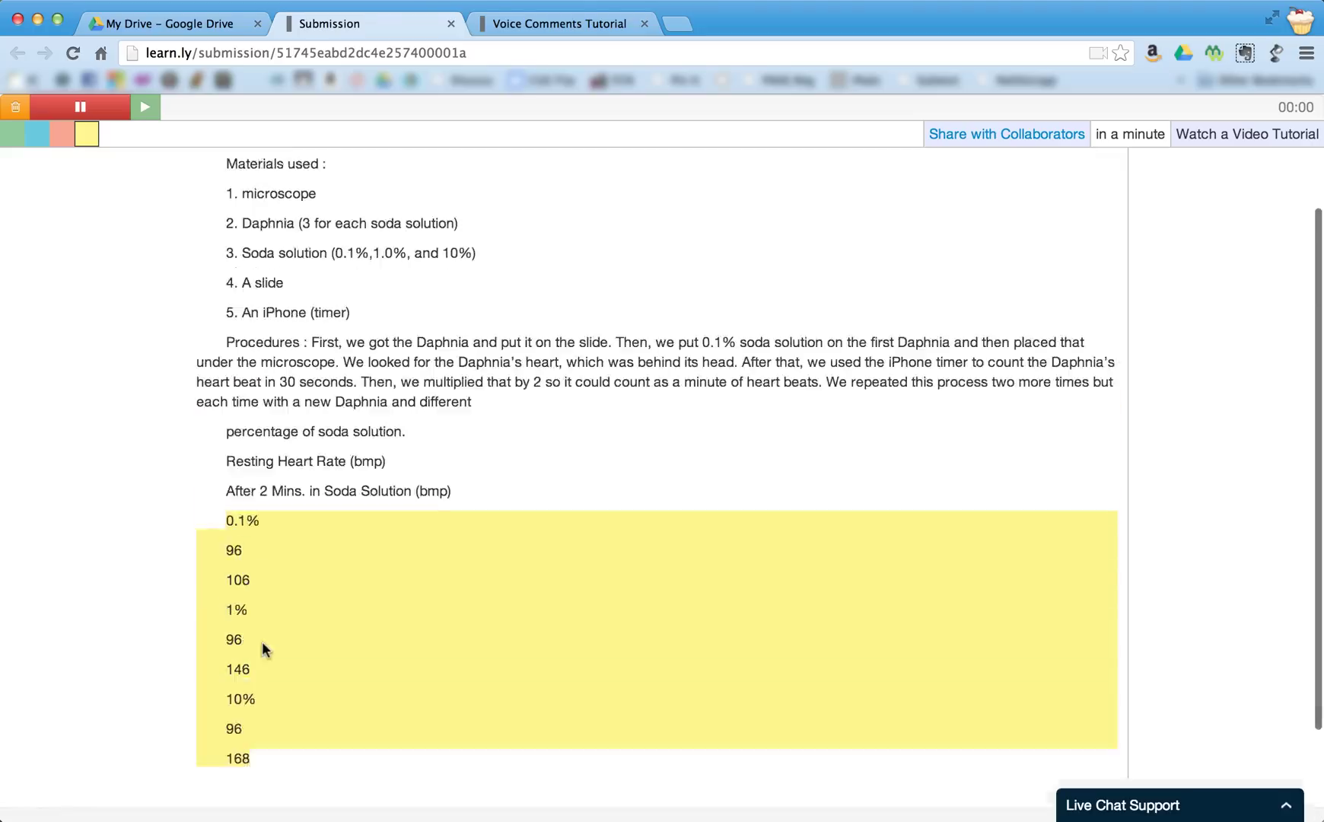
pyautogui.click(270, 193)
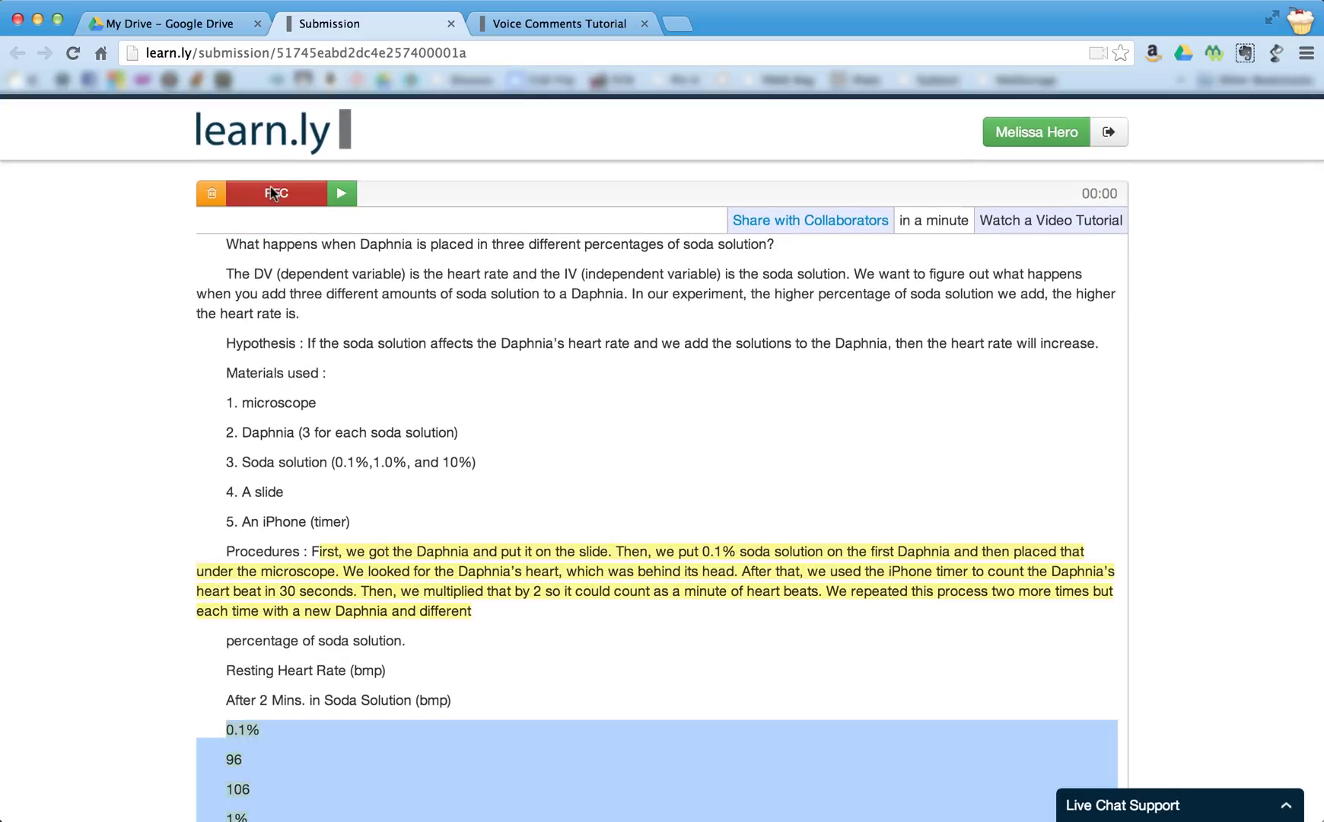
# Play back the recorded comment and pause it at 00:05
pyautogui.scroll(-2, 323, 388)
pyautogui.scroll(2, 323, 388)
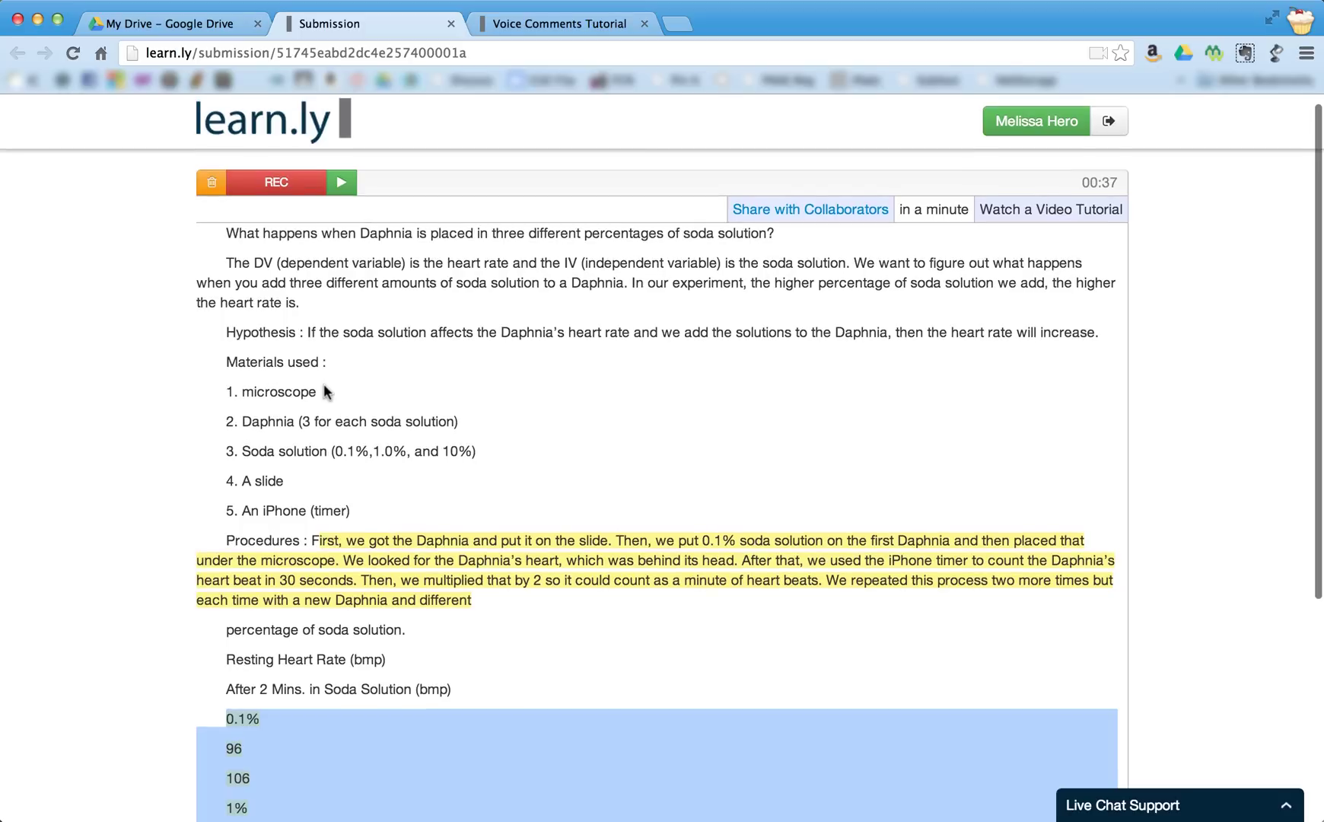
pyautogui.click(343, 188)
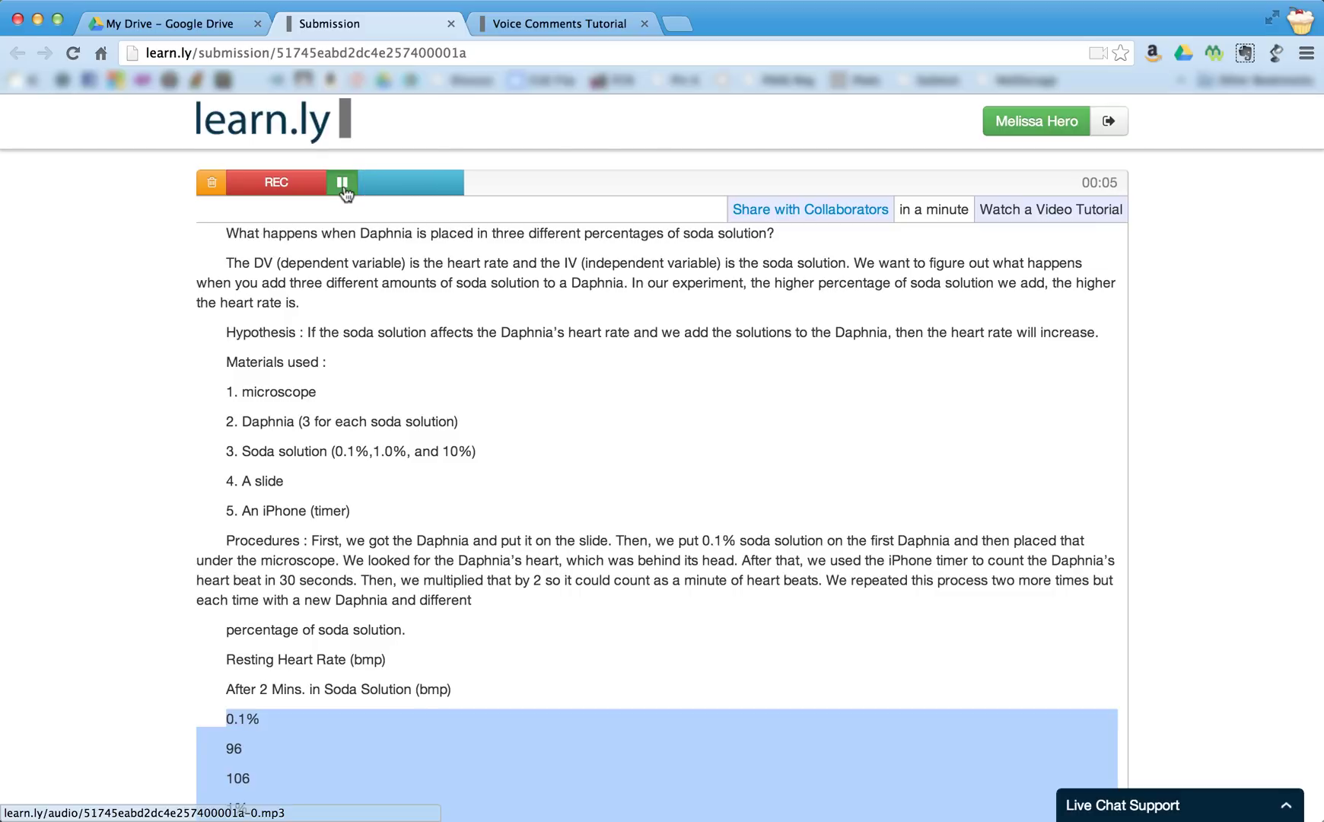
pyautogui.click(343, 185)
# Share the voice comment link with collaborators and close the confirmation
pyautogui.click(783, 212)
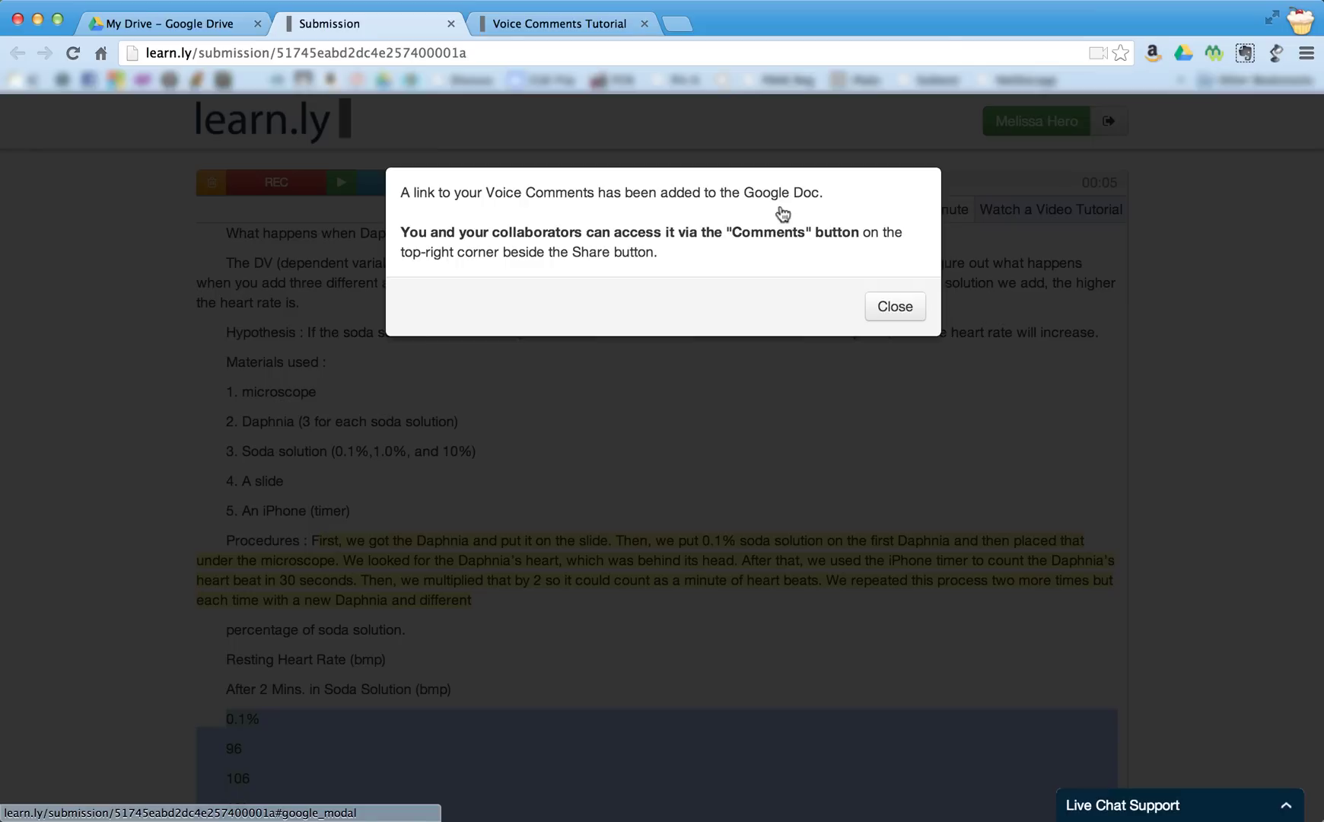
pyautogui.click(893, 306)
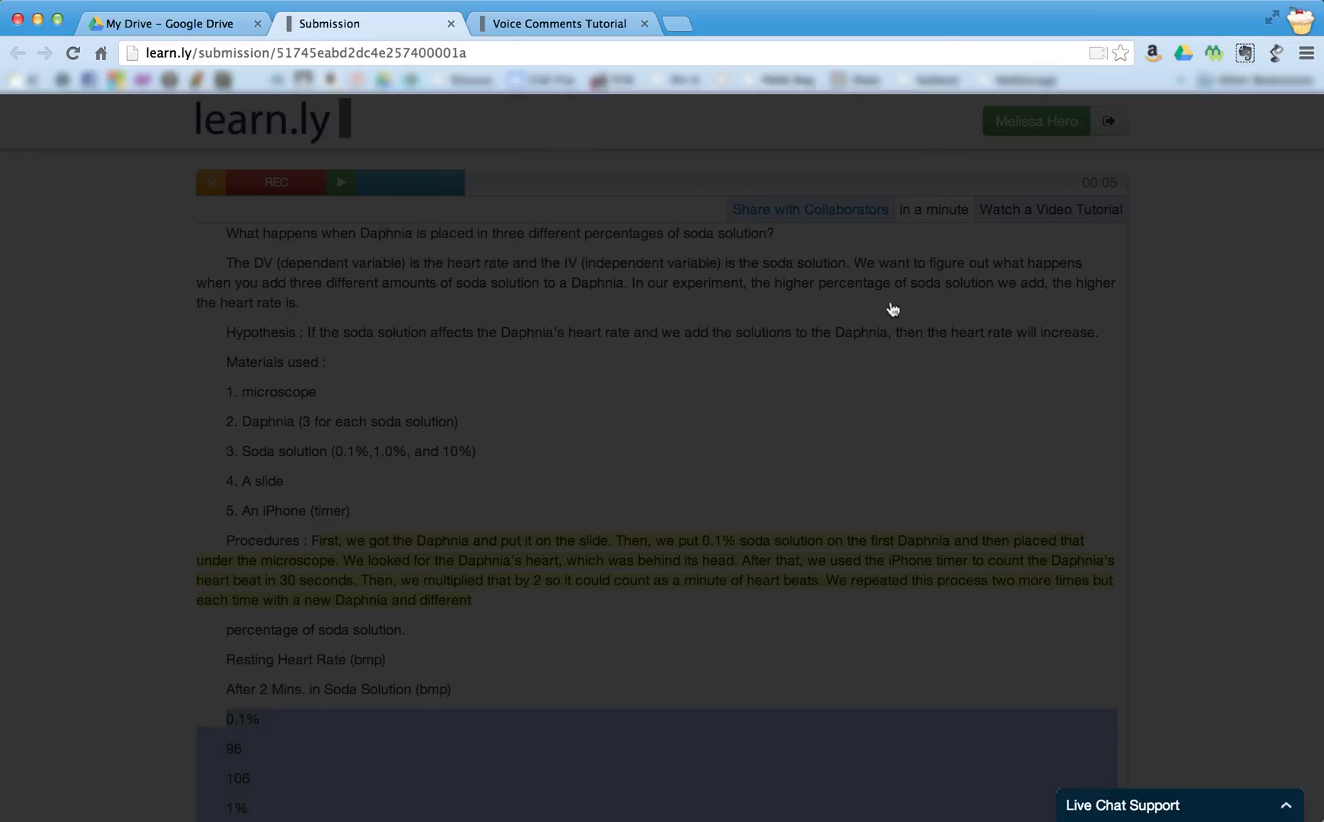
# Show the Daphnia Lab document's comments and follow the voice feedback link to learn.ly
pyautogui.click(228, 28)
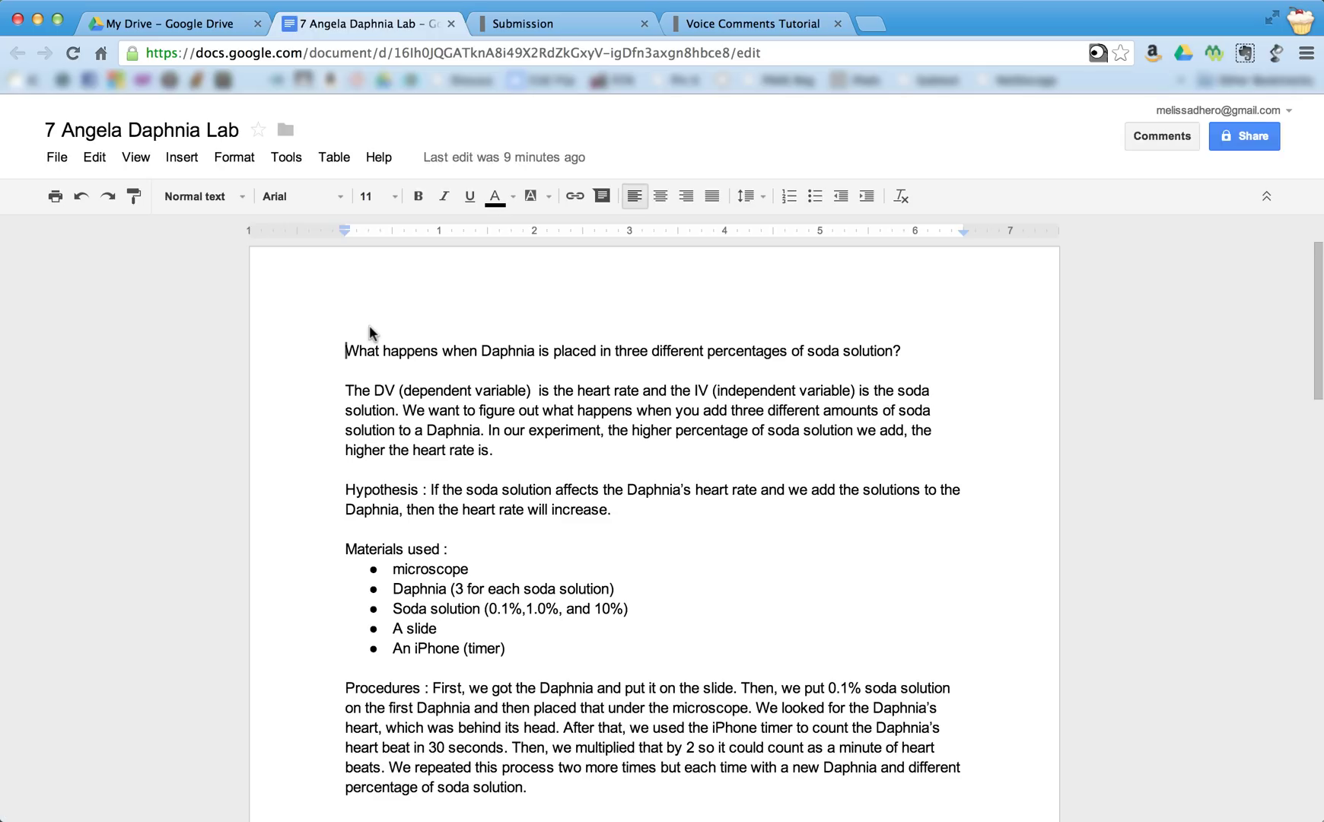
pyautogui.click(1163, 137)
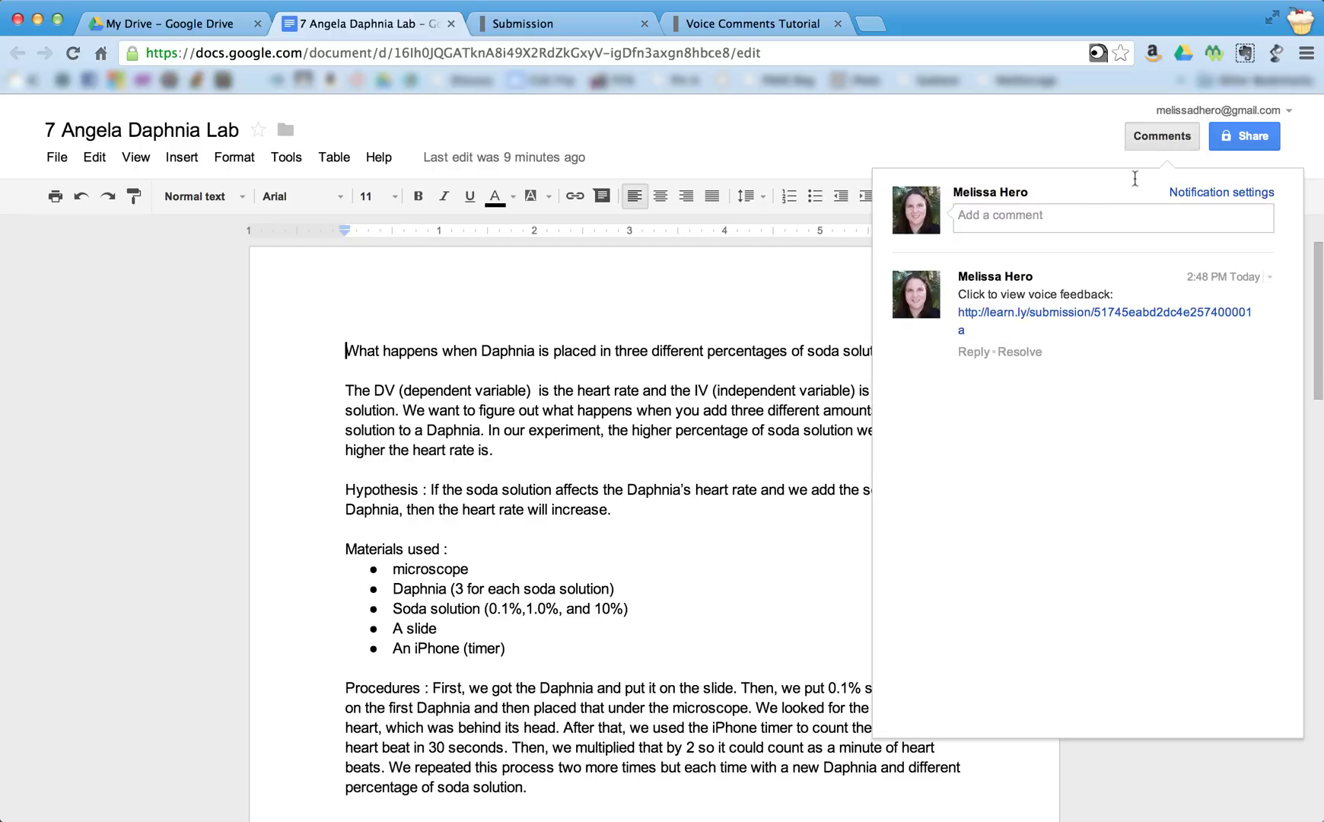
pyautogui.click(1012, 313)
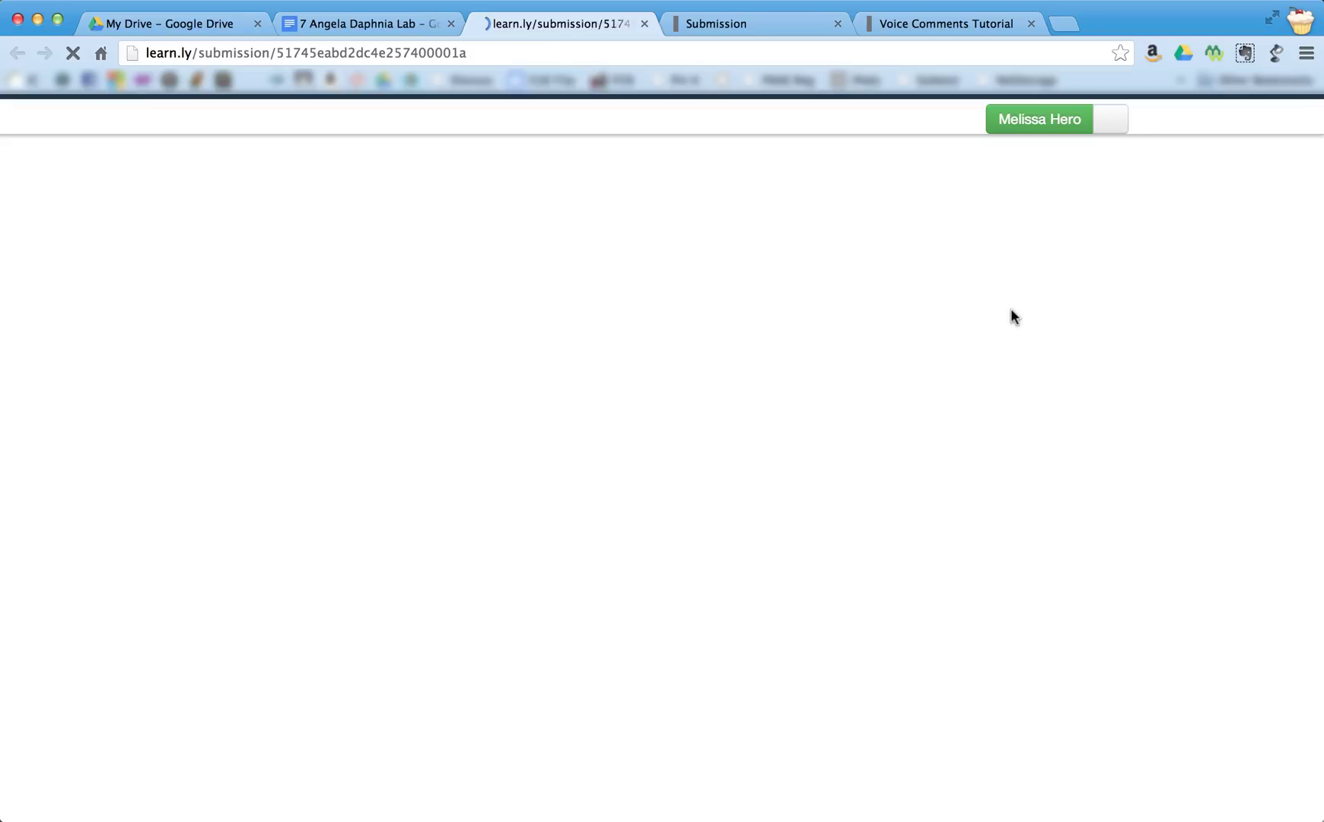